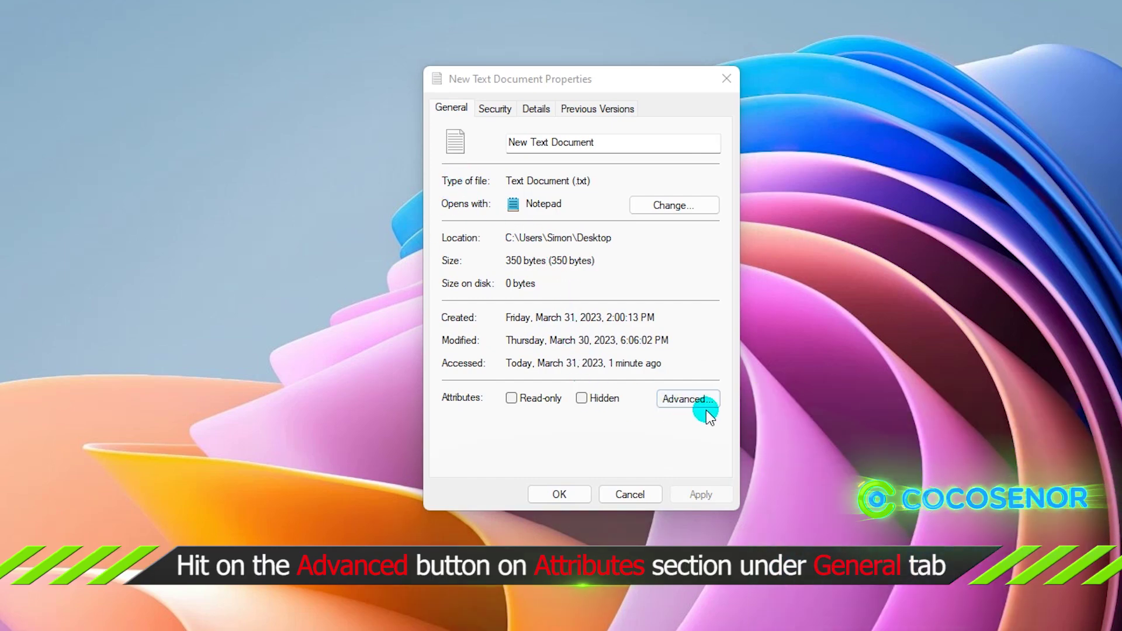
- Turn on Encrypt contents to secure data for New Text Document, applying it to the file only
left_click(685, 403)
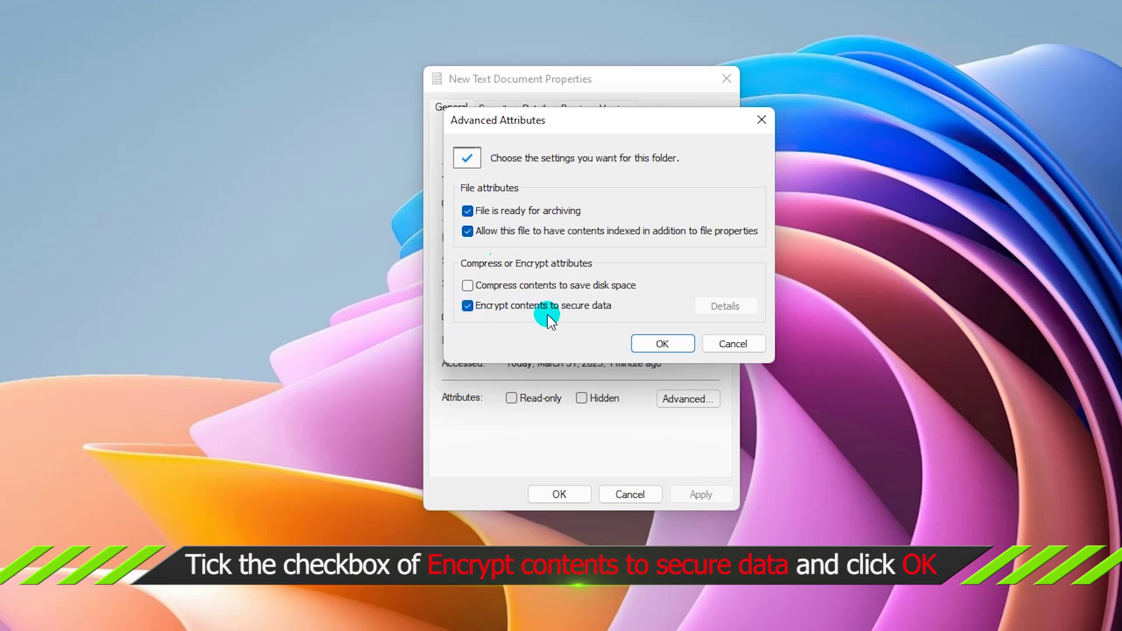
left_click(663, 344)
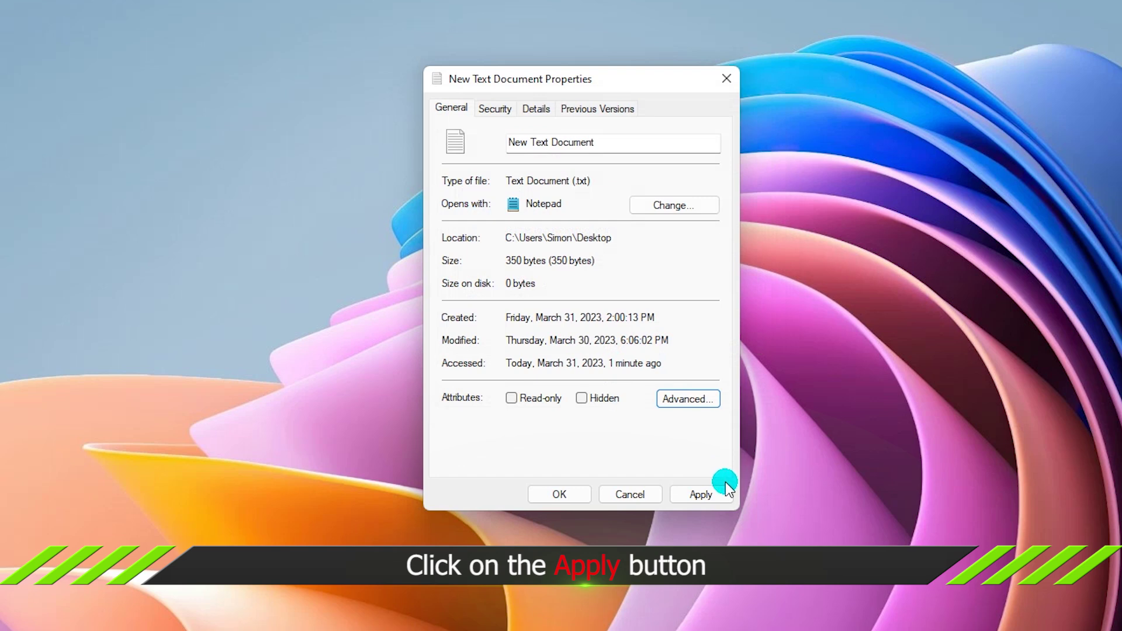
left_click(698, 495)
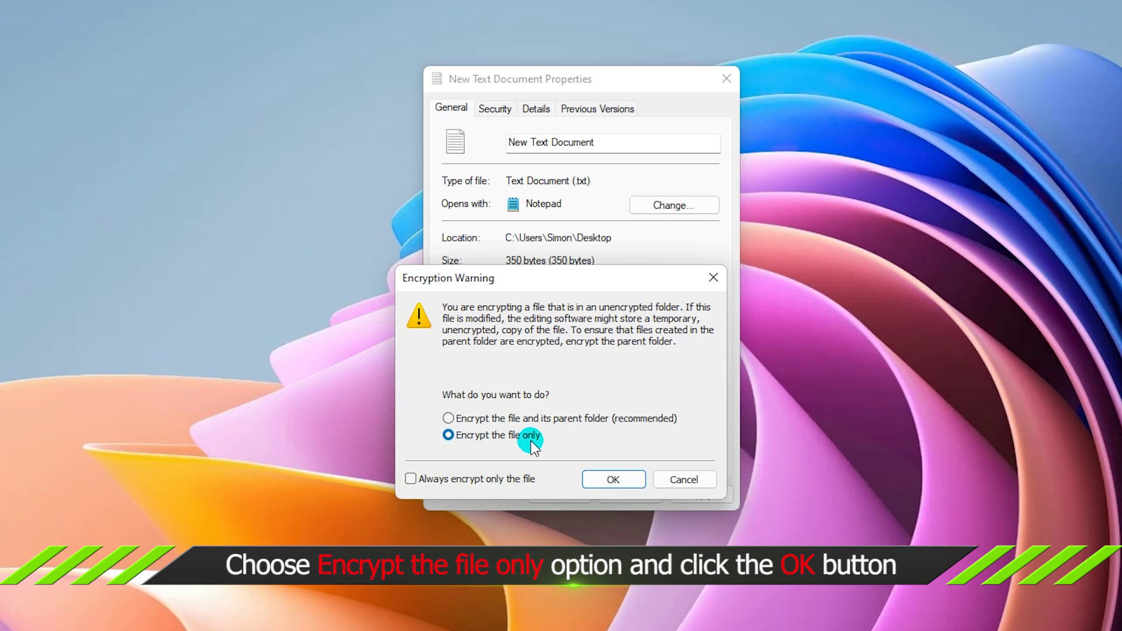
left_click(625, 478)
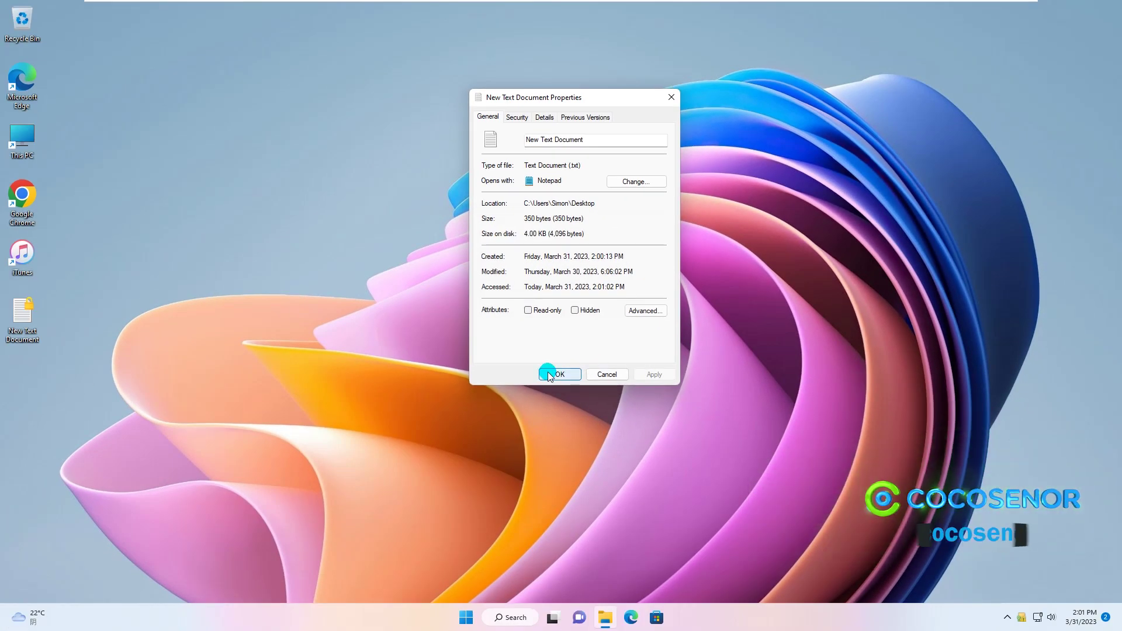
left_click(549, 374)
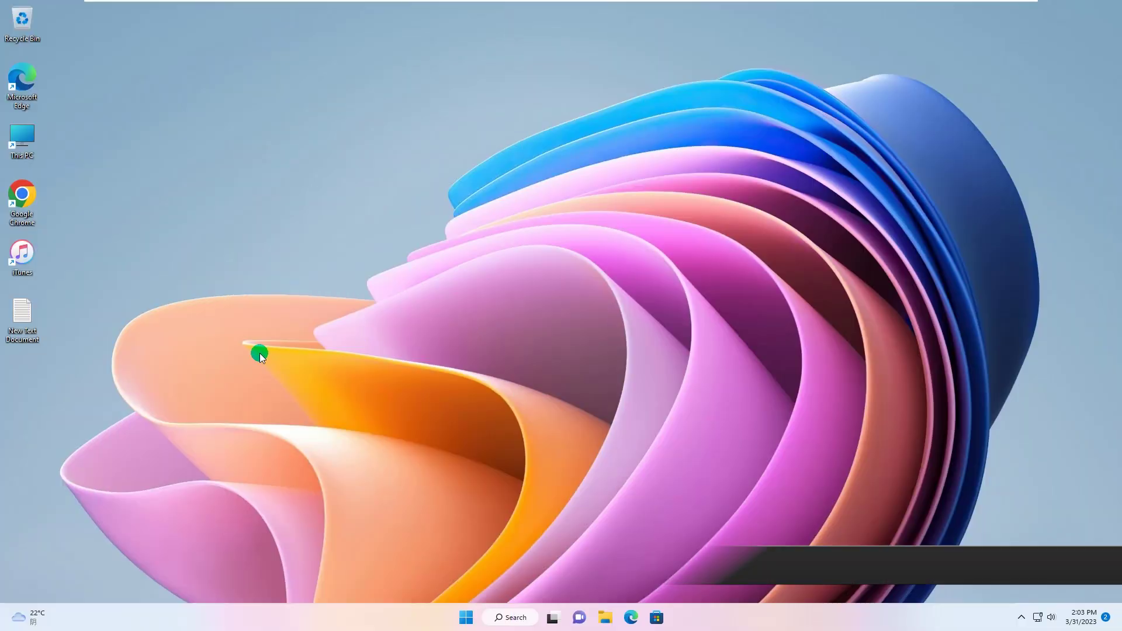
- Send New Text Document to WinZip's Add to Zip file command from the full context menu
right_click(22, 309)
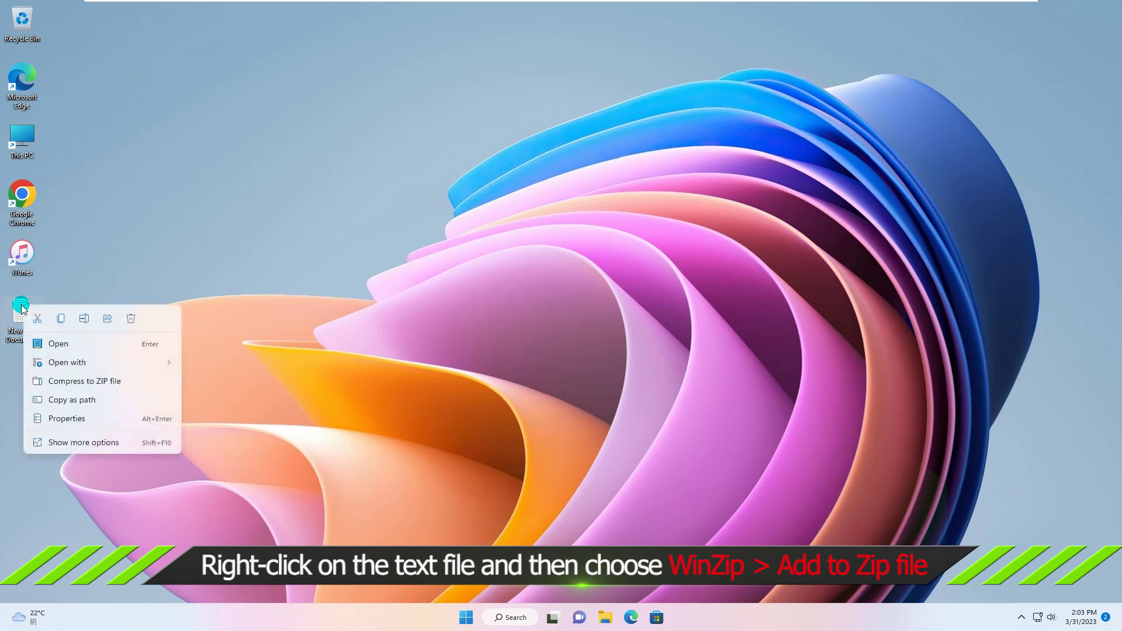
left_click(85, 443)
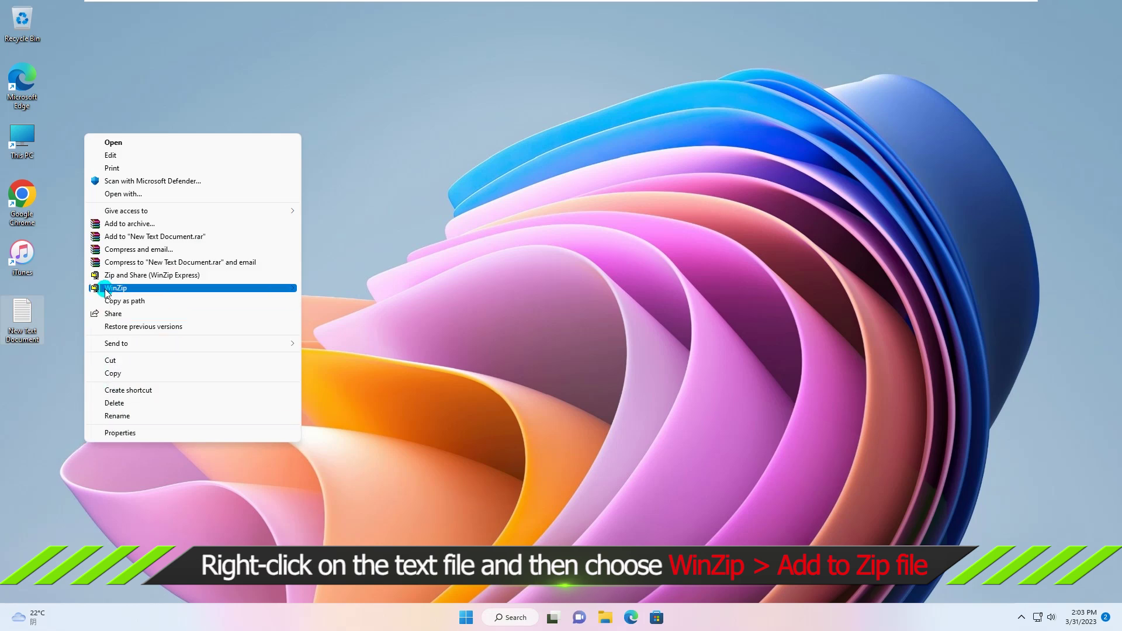
mouse_move(132, 290)
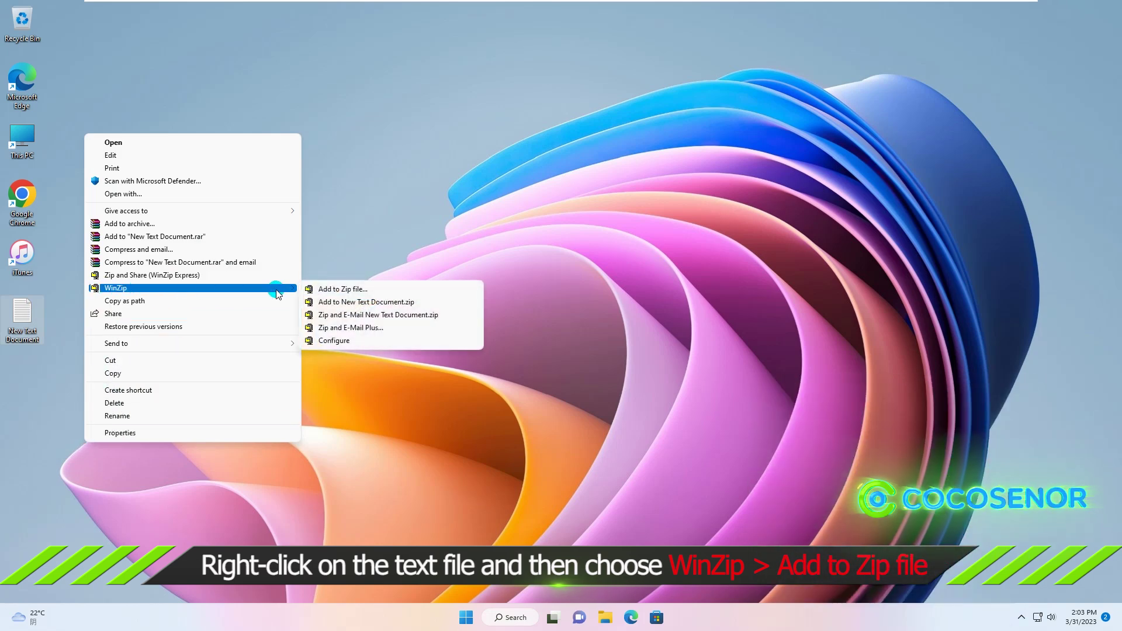
left_click(341, 291)
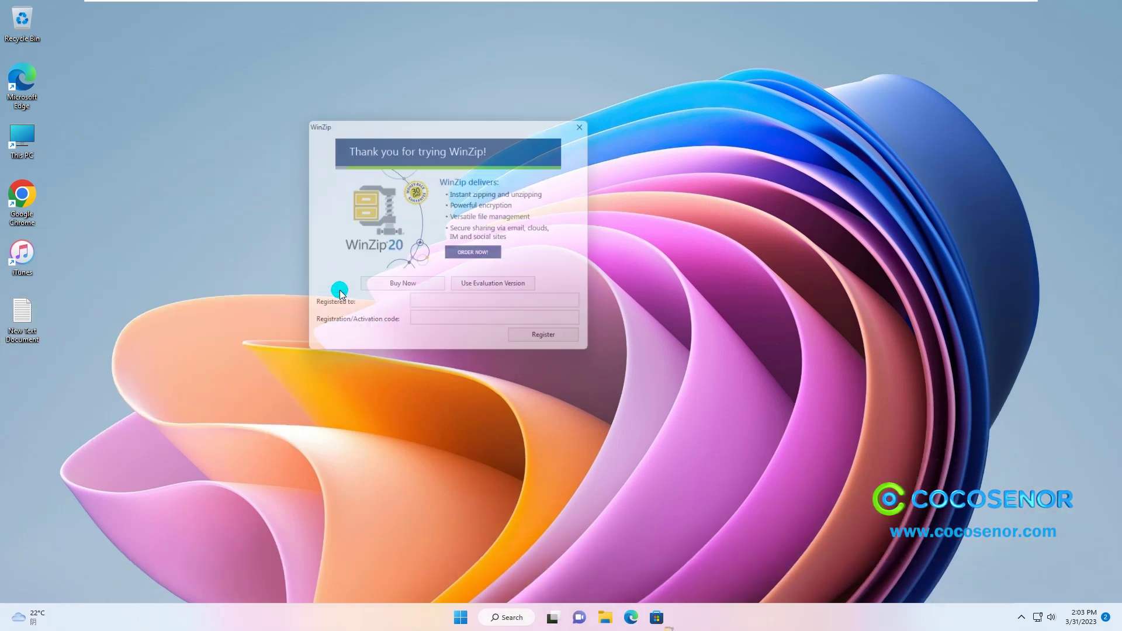
- Continue with the WinZip evaluation version and add the file with Encrypt files enabled
left_click(488, 288)
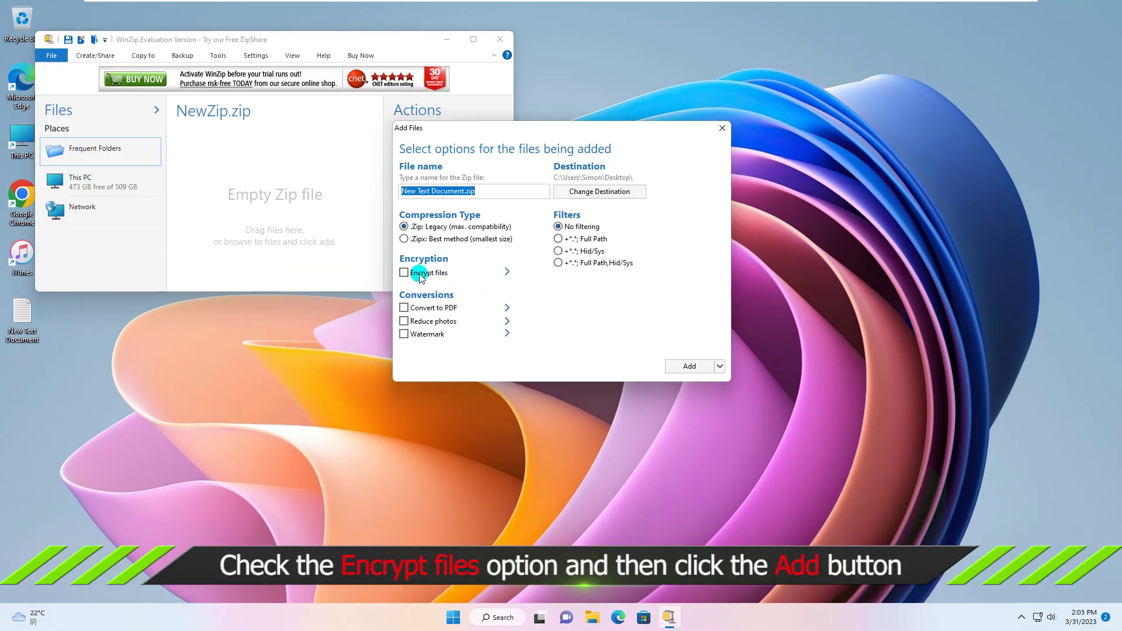
left_click(405, 273)
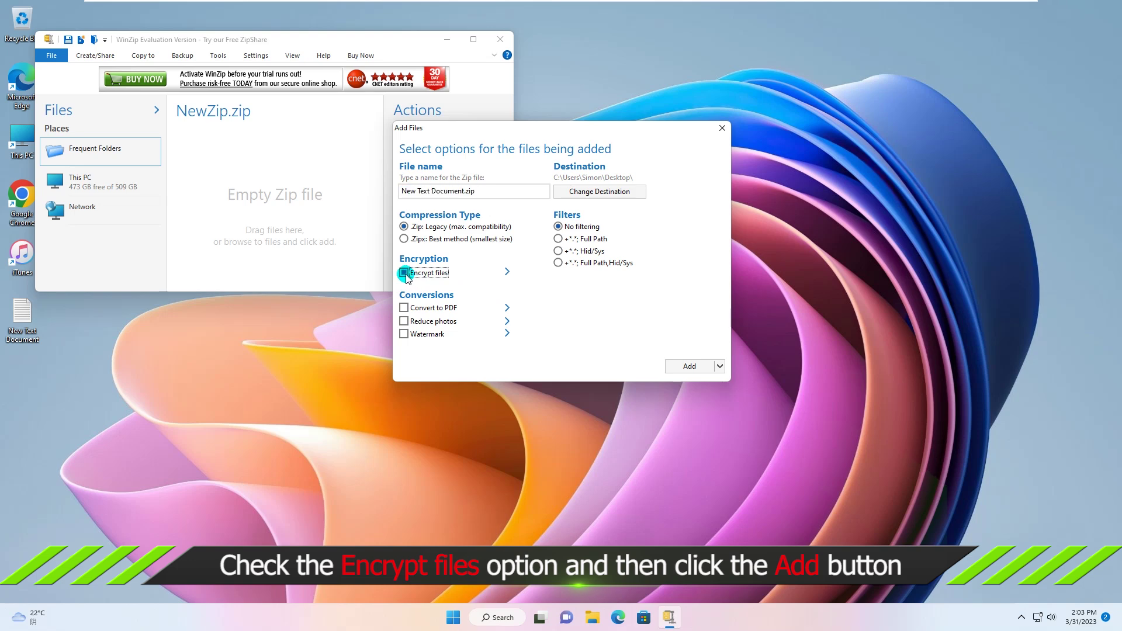
left_click(690, 367)
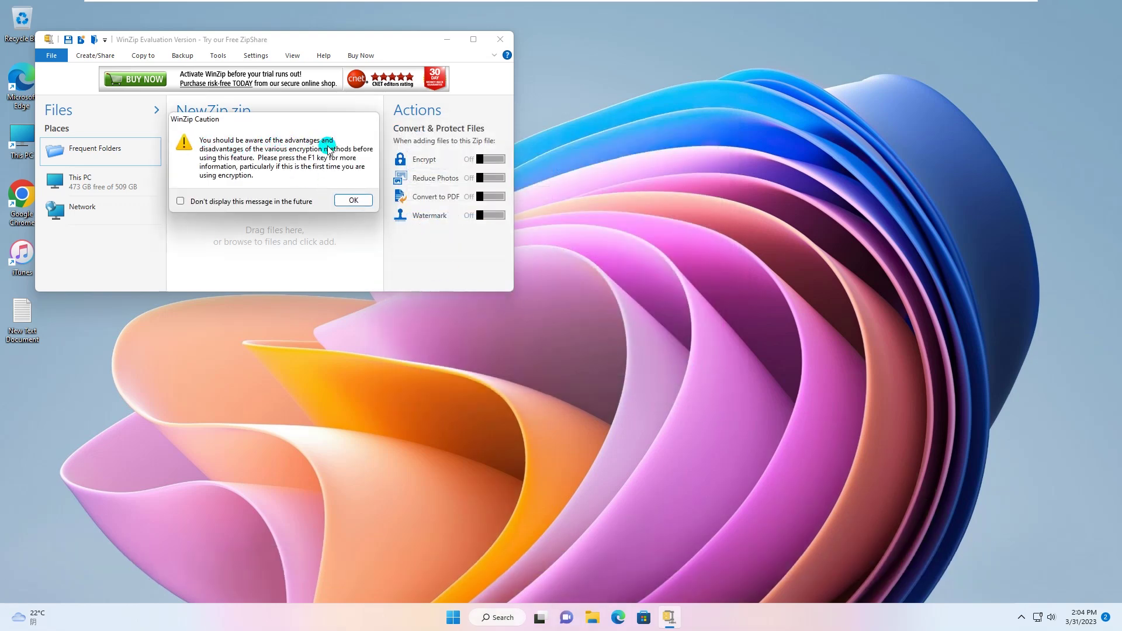
left_click(354, 201)
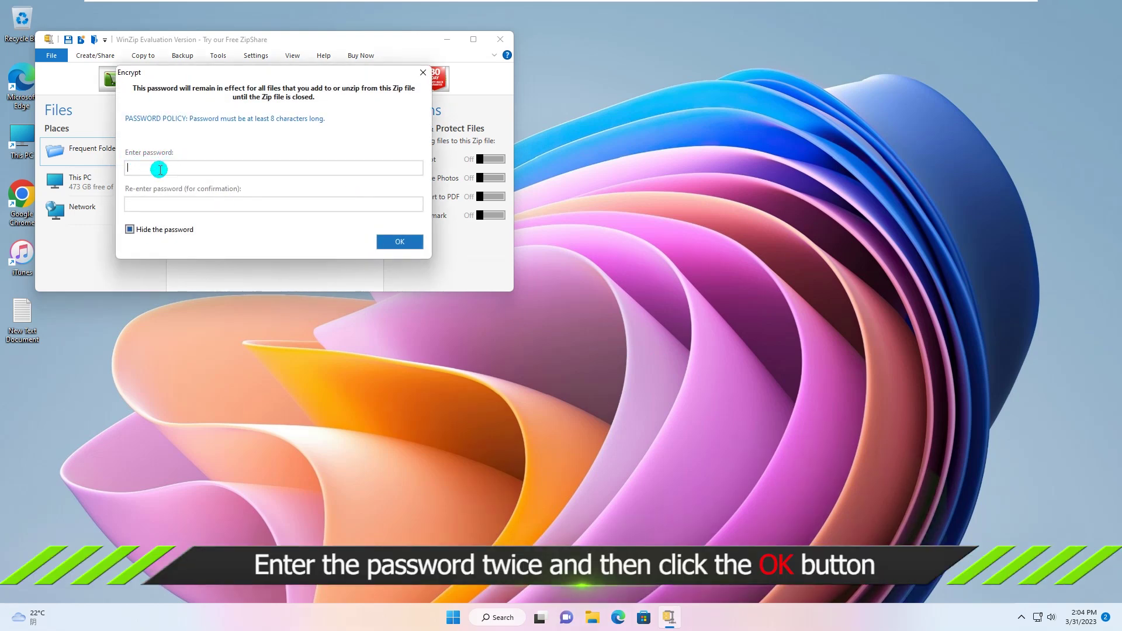
- Enter the archive password in both password fields and confirm it
type("****")
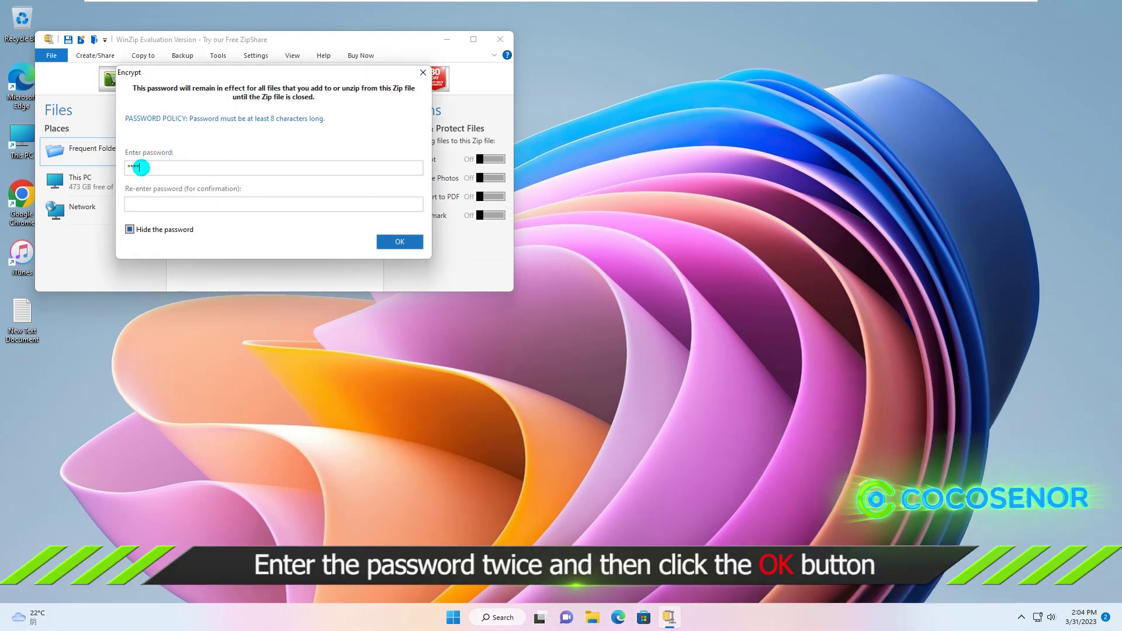
type("*****")
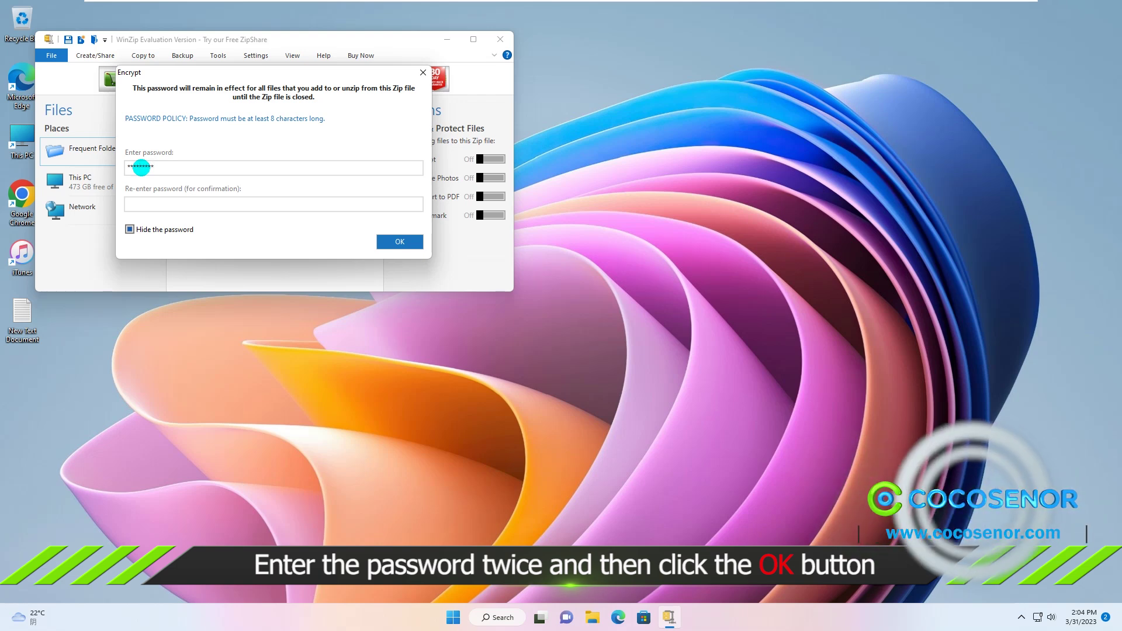
left_click(143, 204)
type("**")
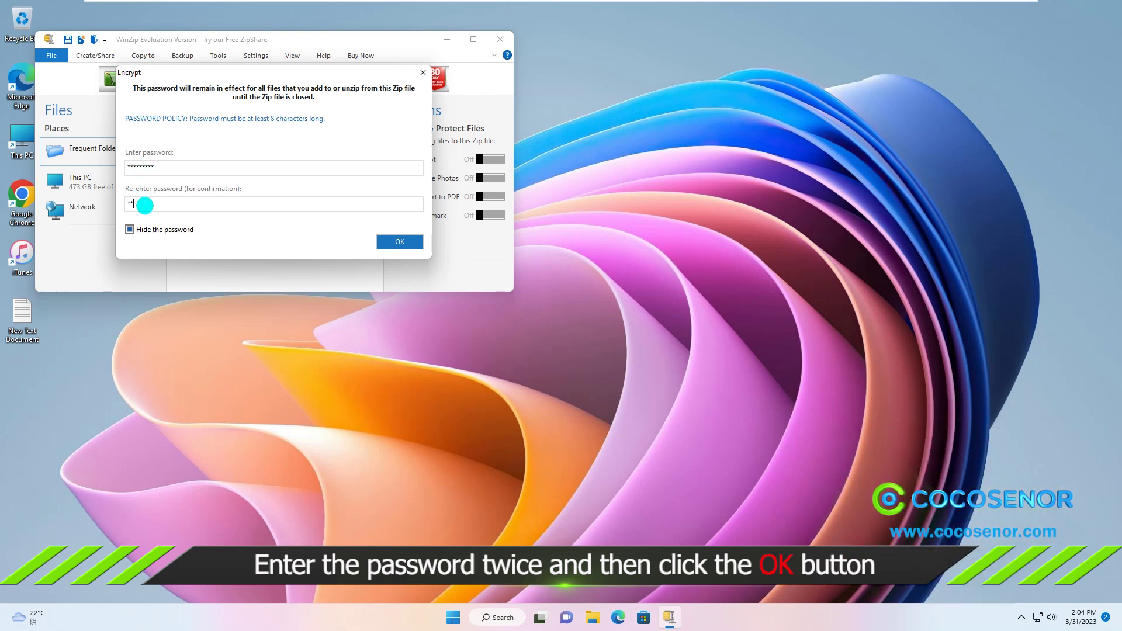
type("***")
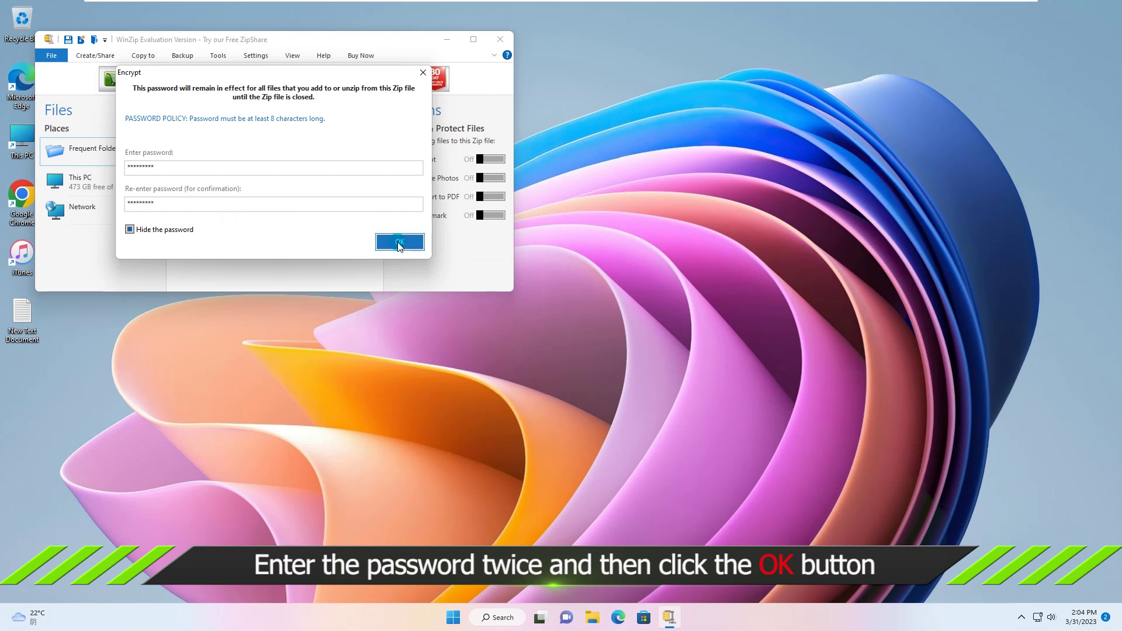
left_click(399, 243)
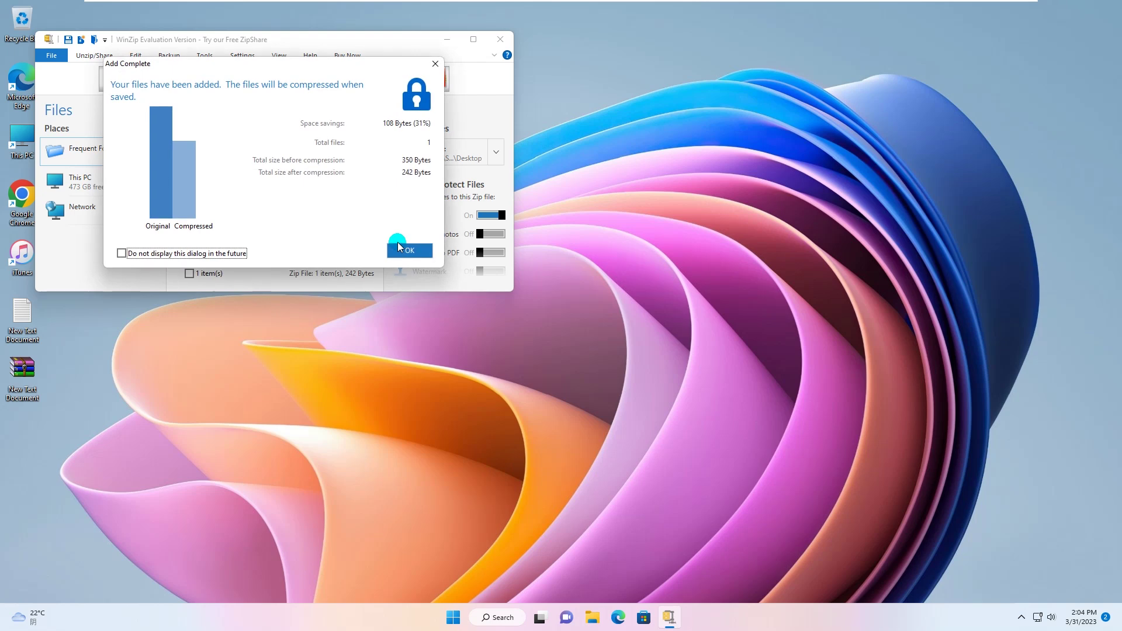
- Dismiss Add Complete, delete the original text file, and move the zip icon into its place
left_click(409, 251)
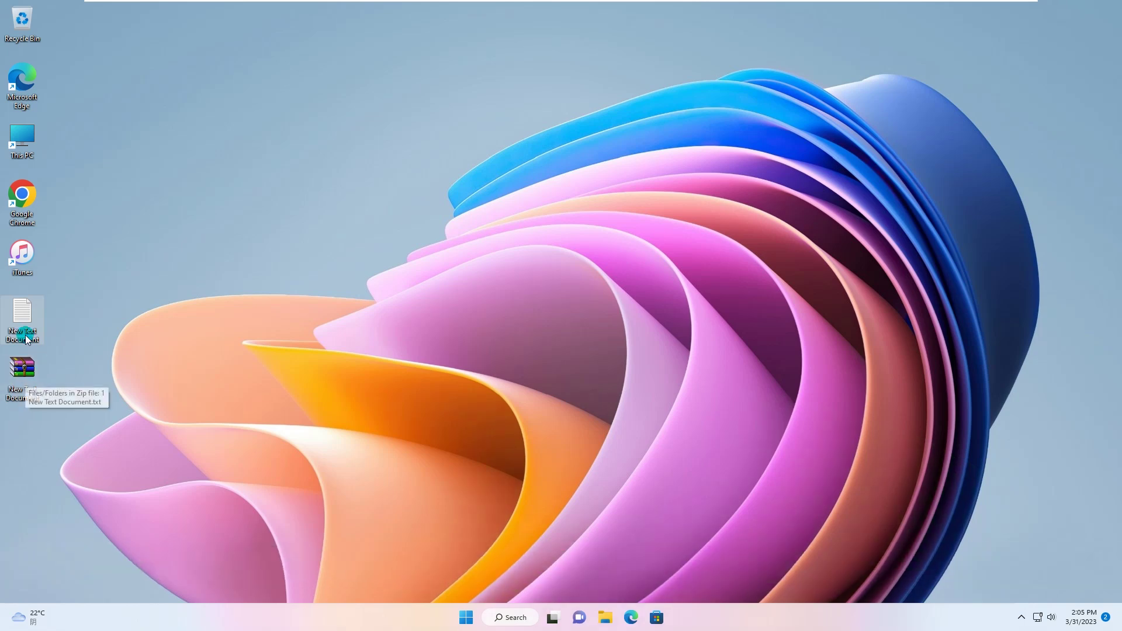
right_click(22, 310)
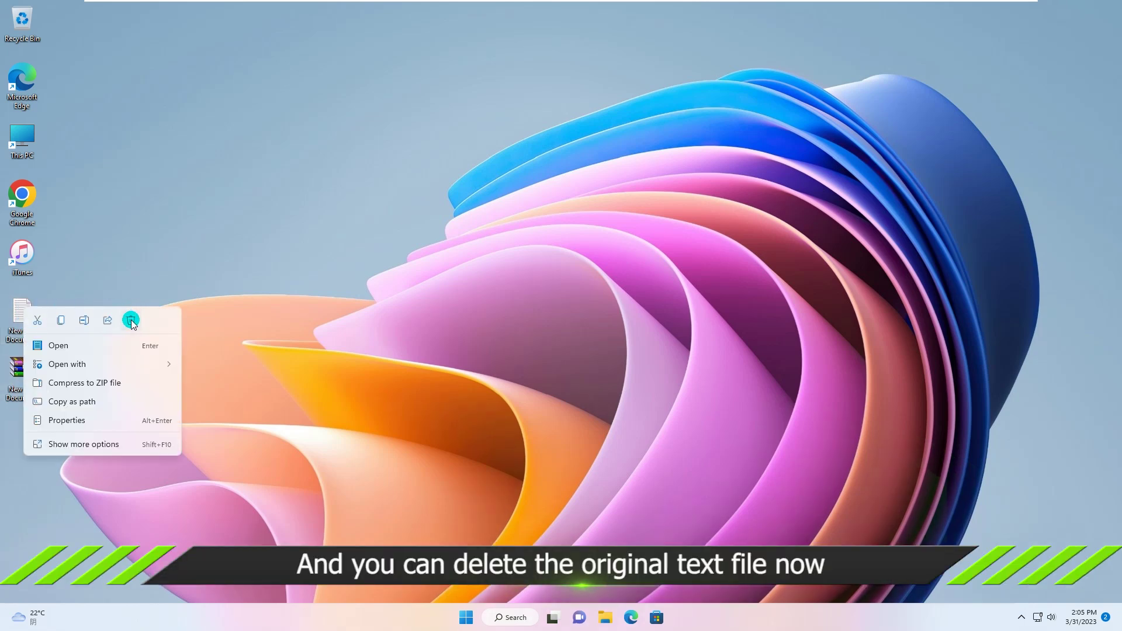
left_click(131, 321)
left_click_drag(27, 357, 24, 313)
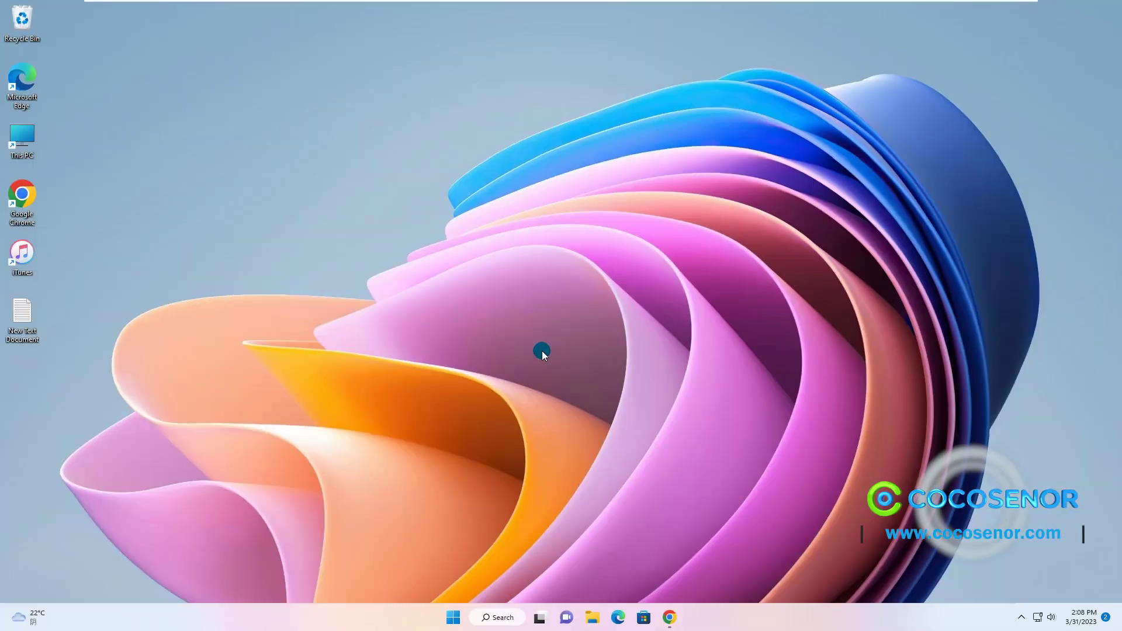
left_click(669, 617)
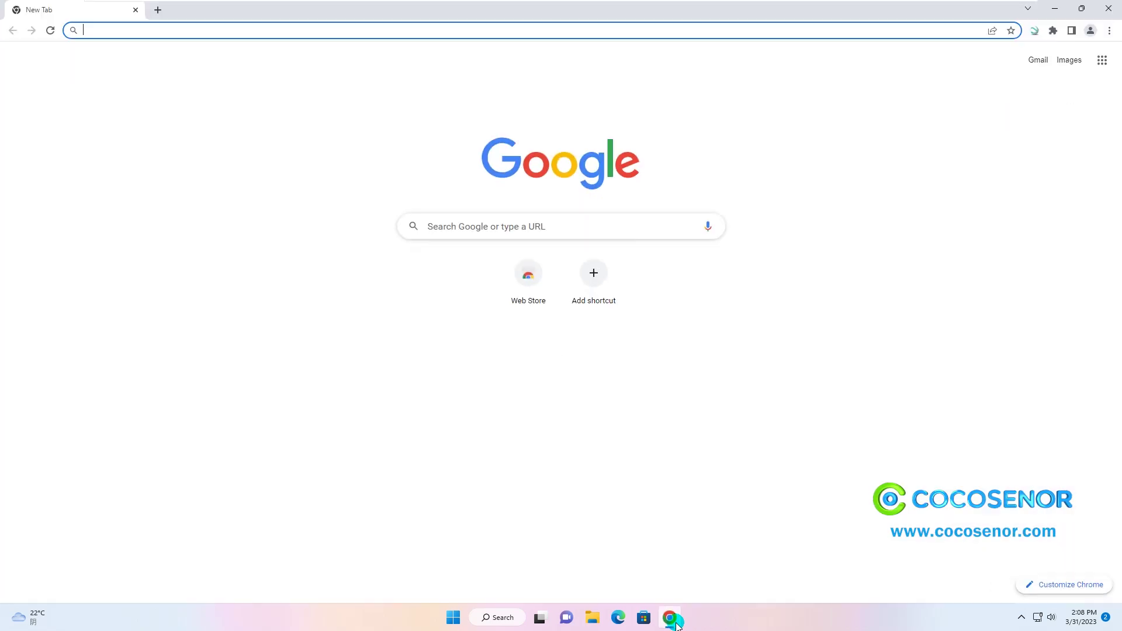
left_click(140, 29)
type("www.")
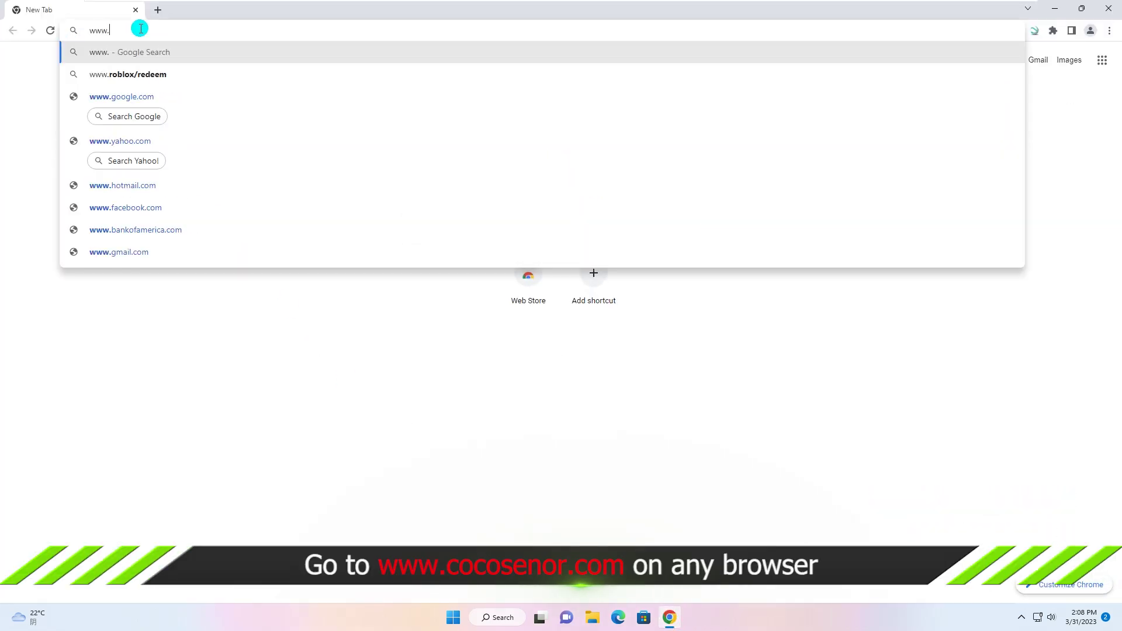
type("cocosenor.com")
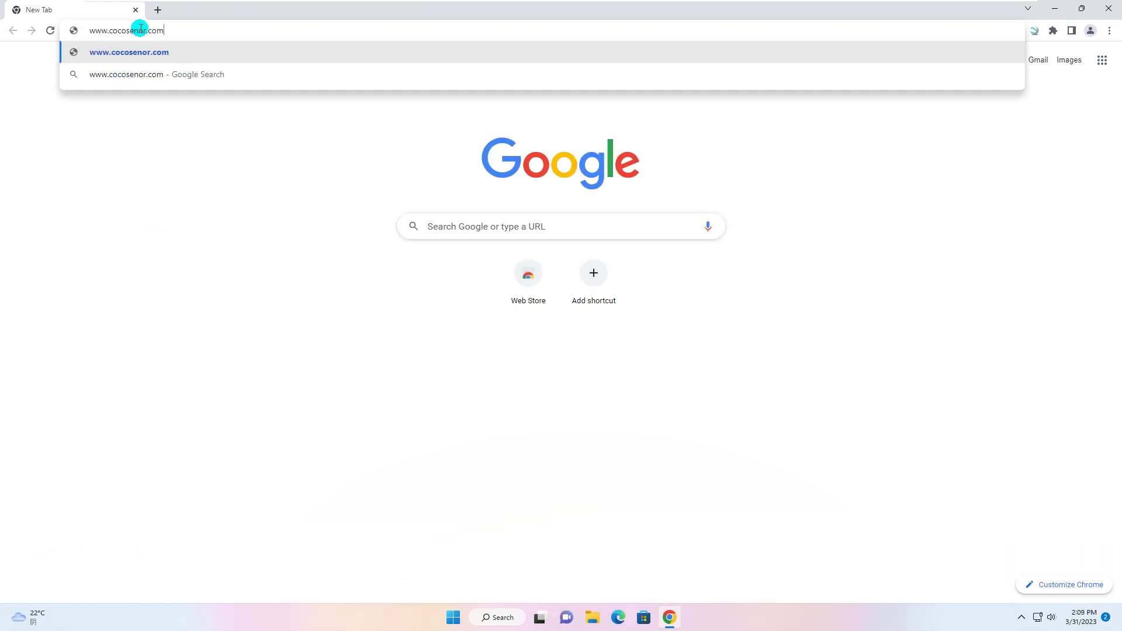
key("Return")
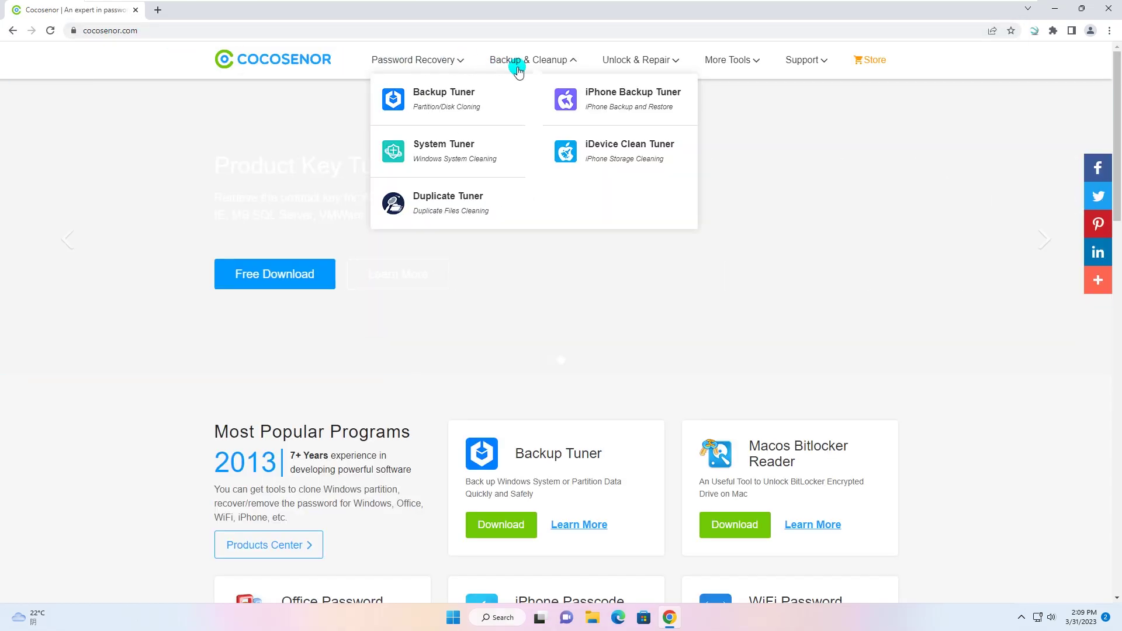
- Go through the all-products page to the File Lock Tuner product page
mouse_move(720, 56)
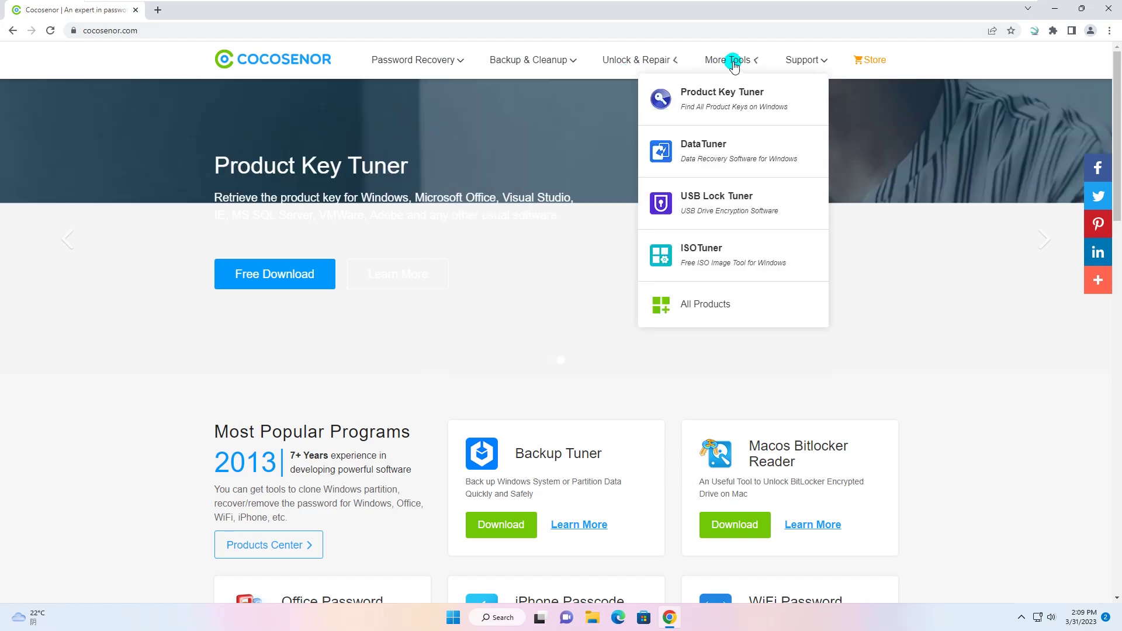
left_click(705, 305)
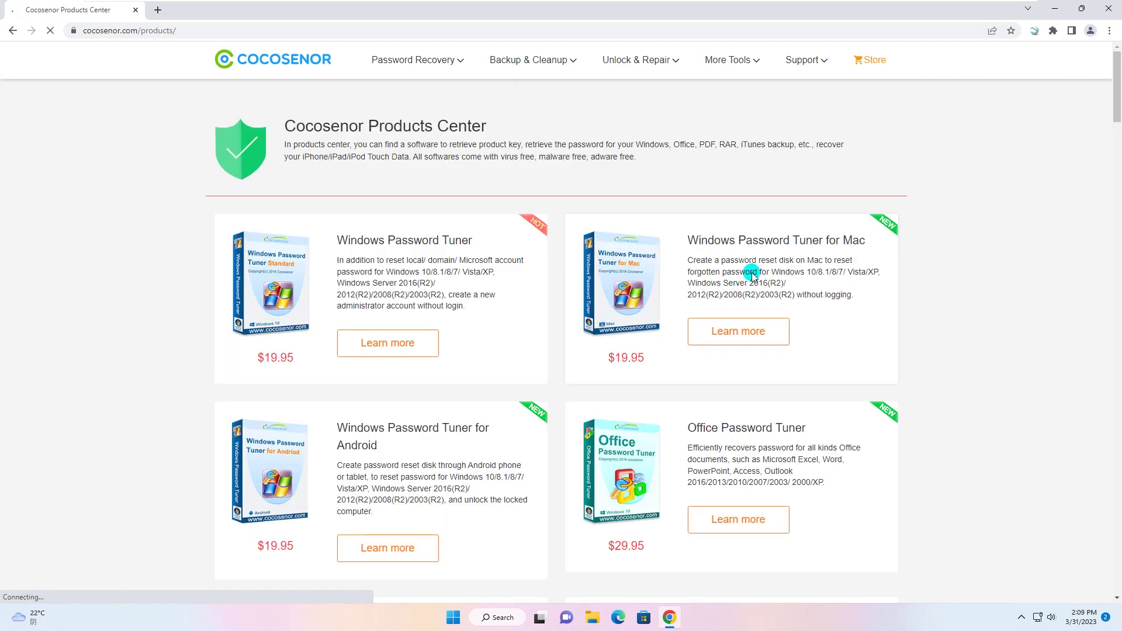
scroll(756, 271, "down", 6)
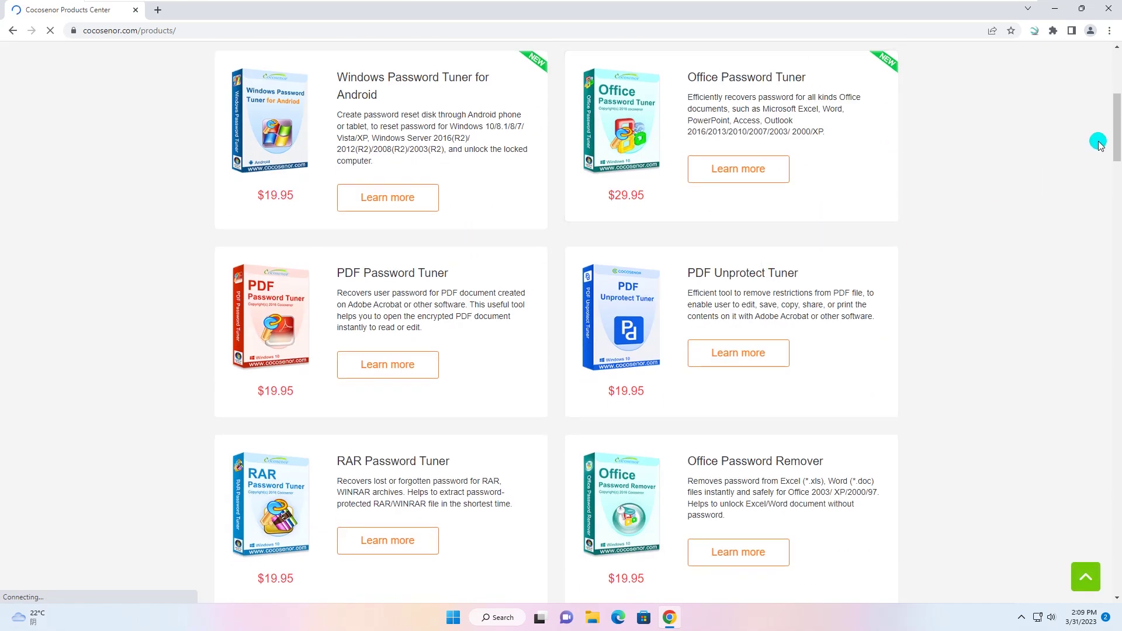
left_click_drag(1114, 130, 1107, 571)
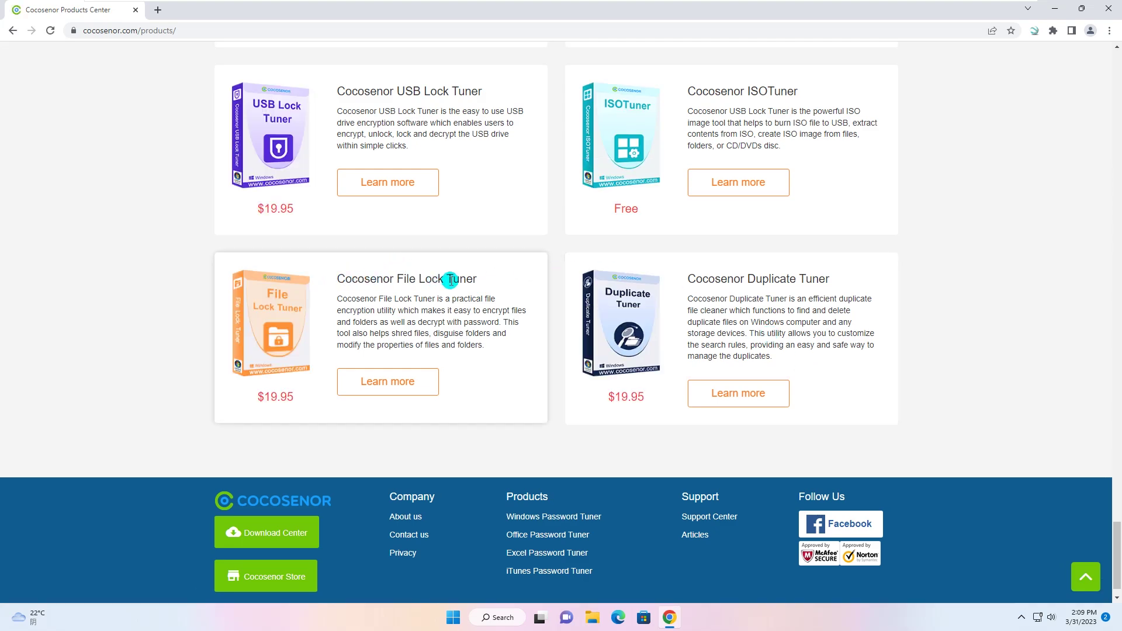
left_click(401, 381)
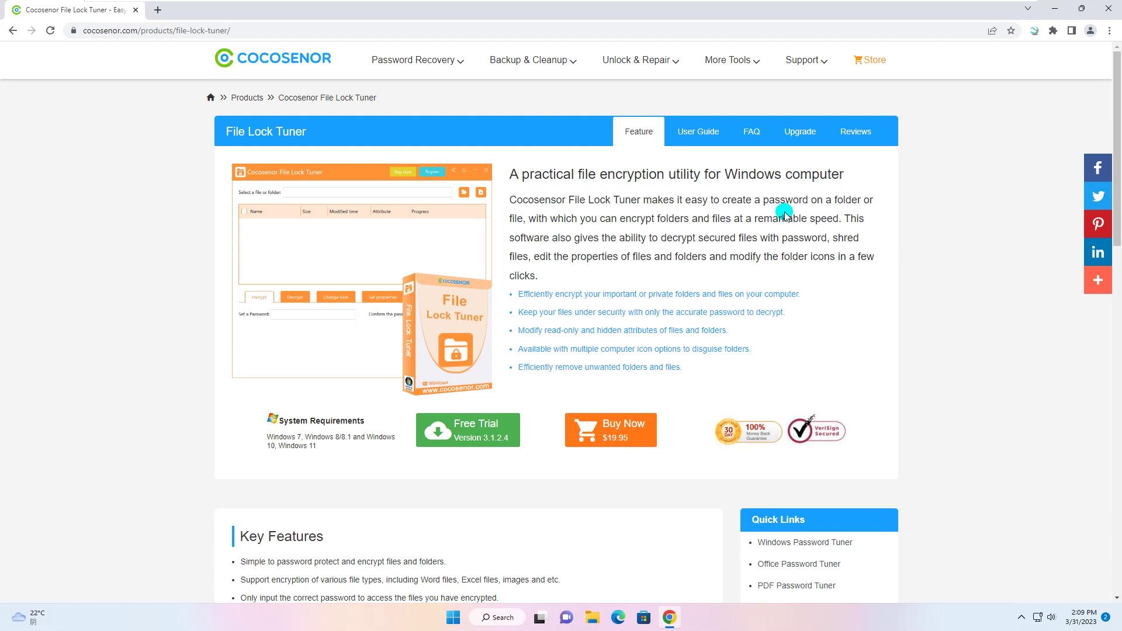
- Download the File Lock Tuner free trial and run the installer despite the SmartScreen warning
left_click(475, 429)
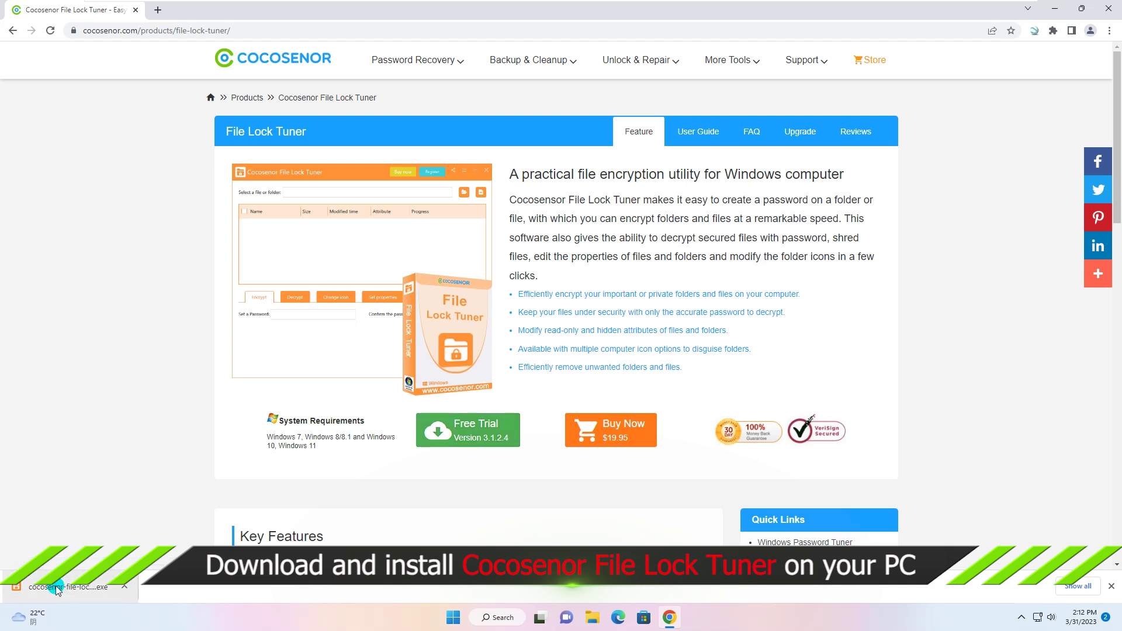
left_click(57, 589)
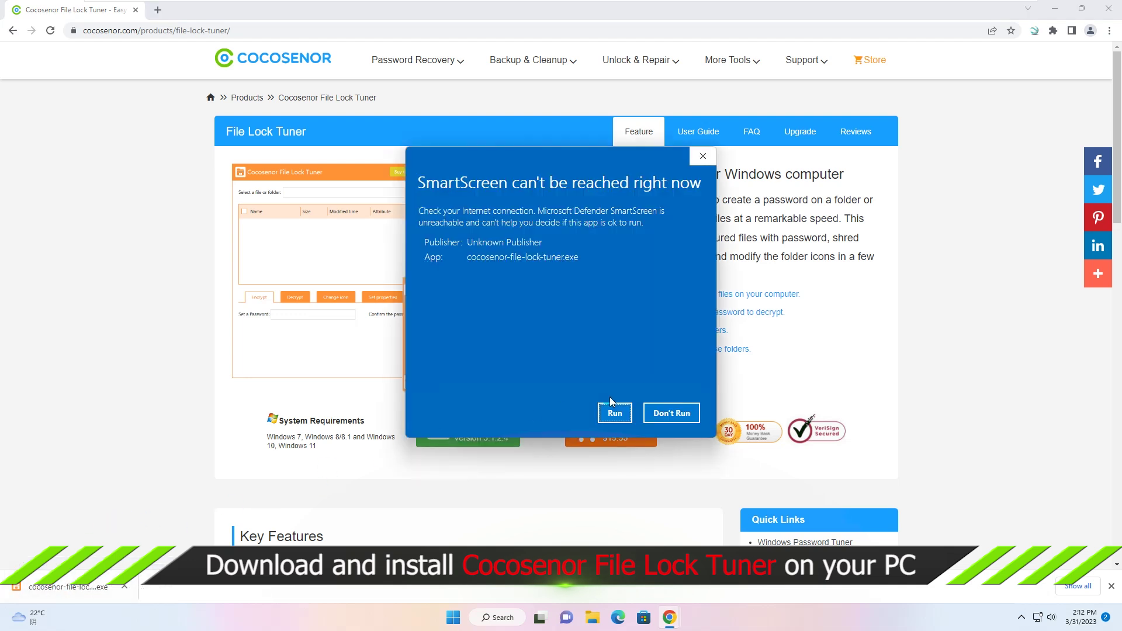
left_click(614, 414)
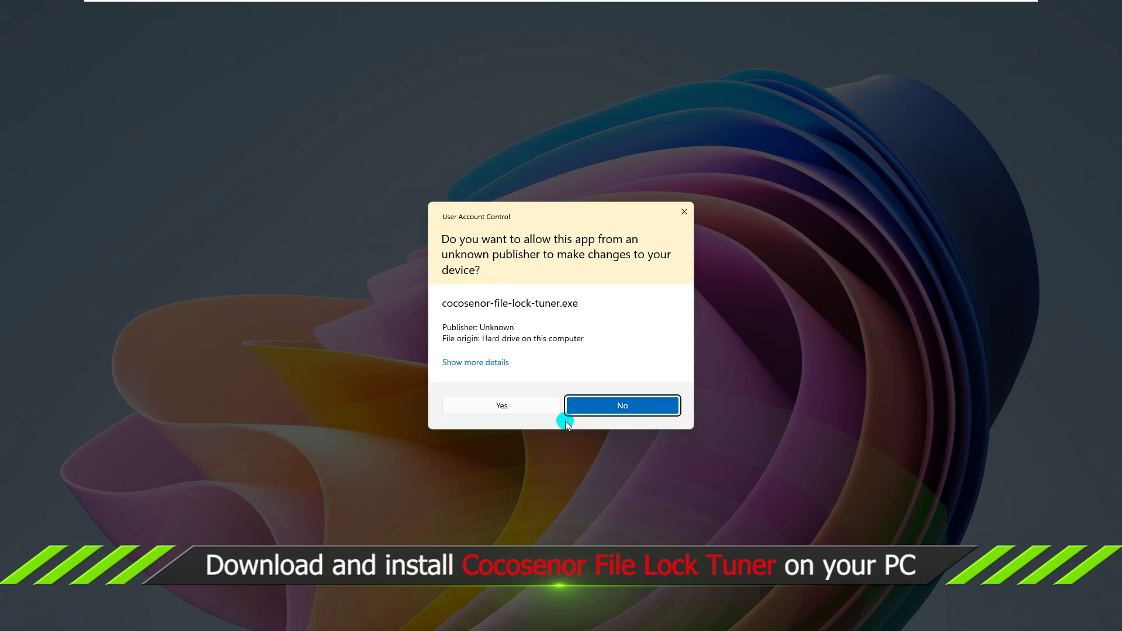
- Allow the installer, close the browser, and complete File Lock Tuner 3.1.2.4 setup with Run checked
left_click(524, 411)
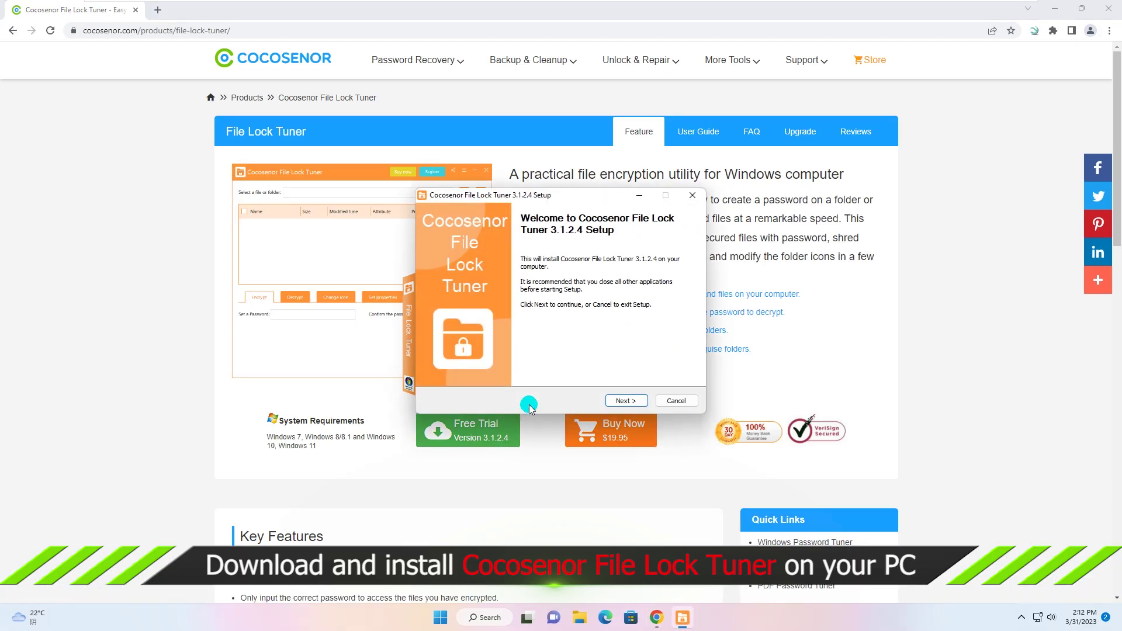
left_click(1108, 9)
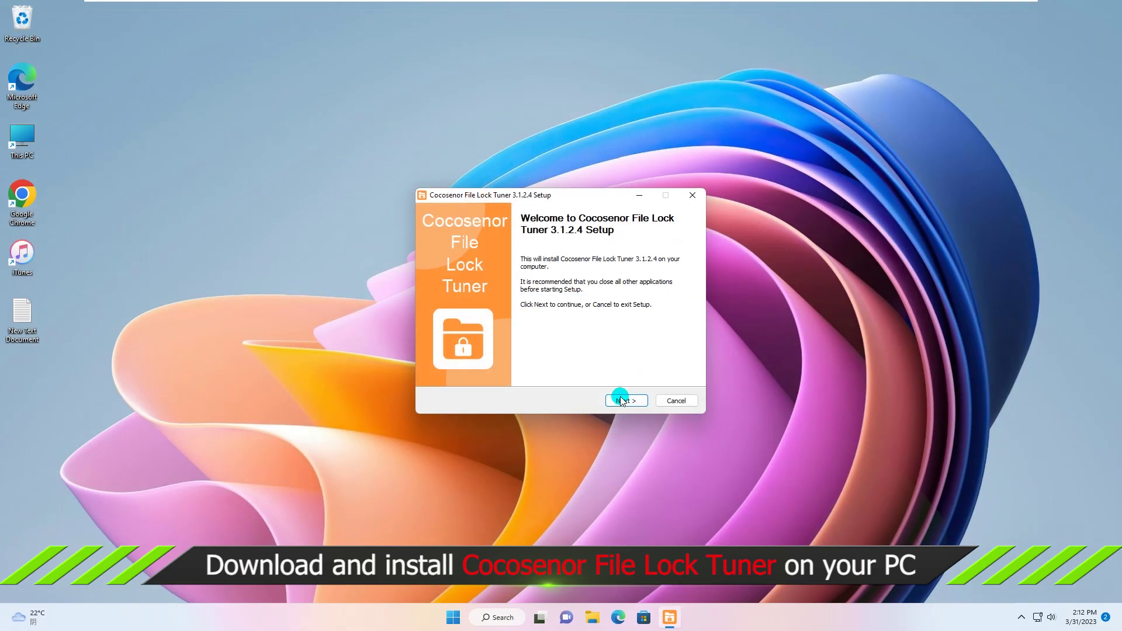
left_click(623, 399)
left_click(623, 399)
left_click(632, 402)
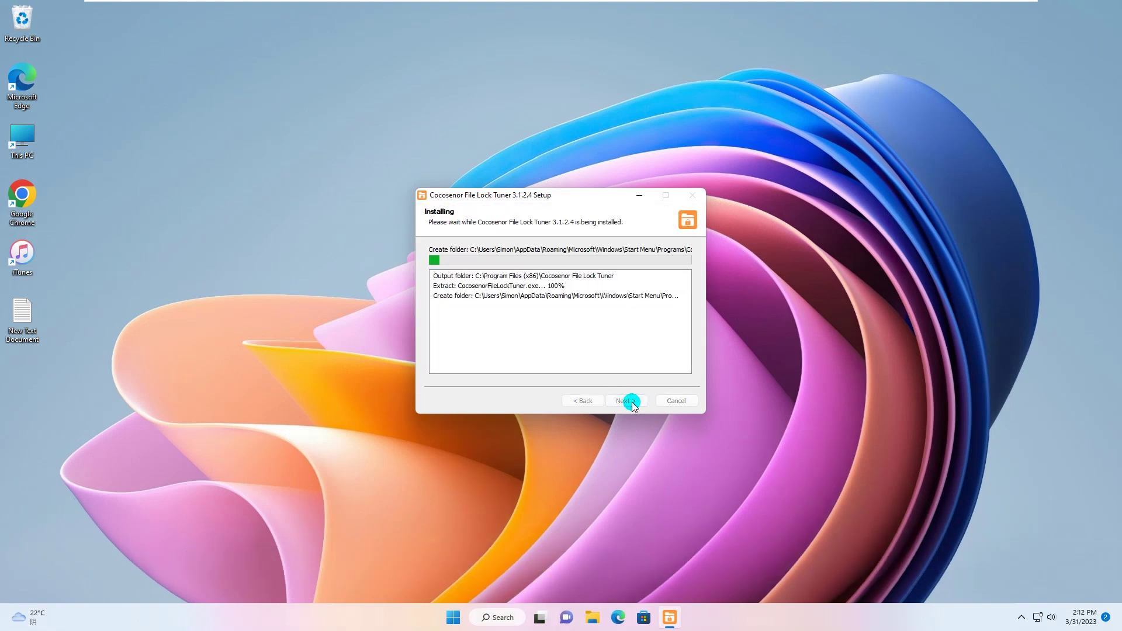
left_click(632, 402)
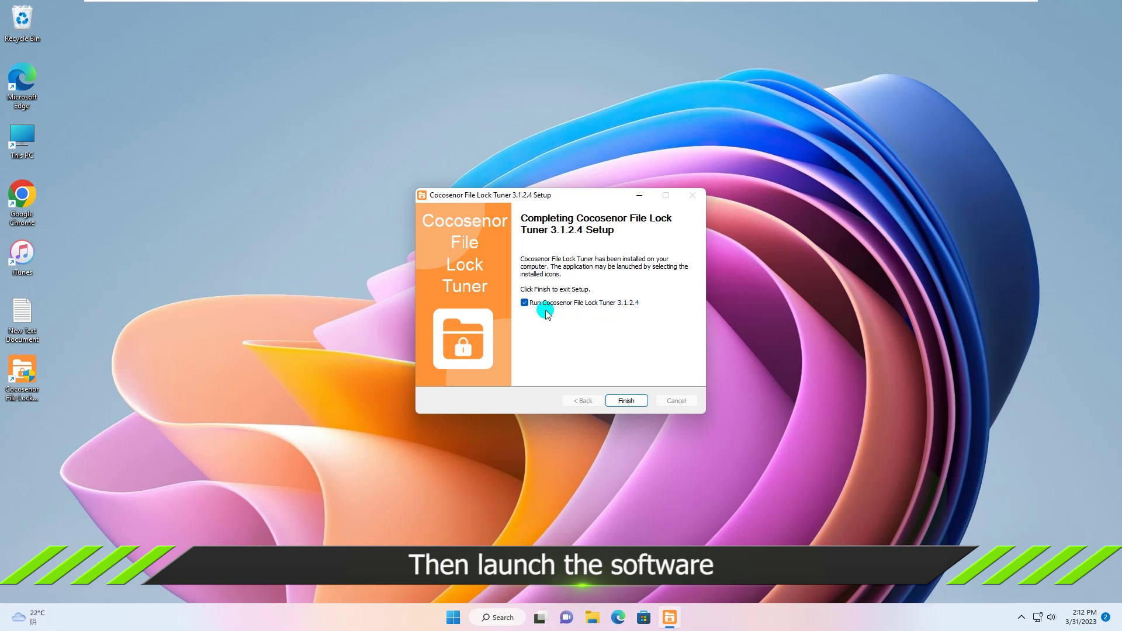
left_click(623, 401)
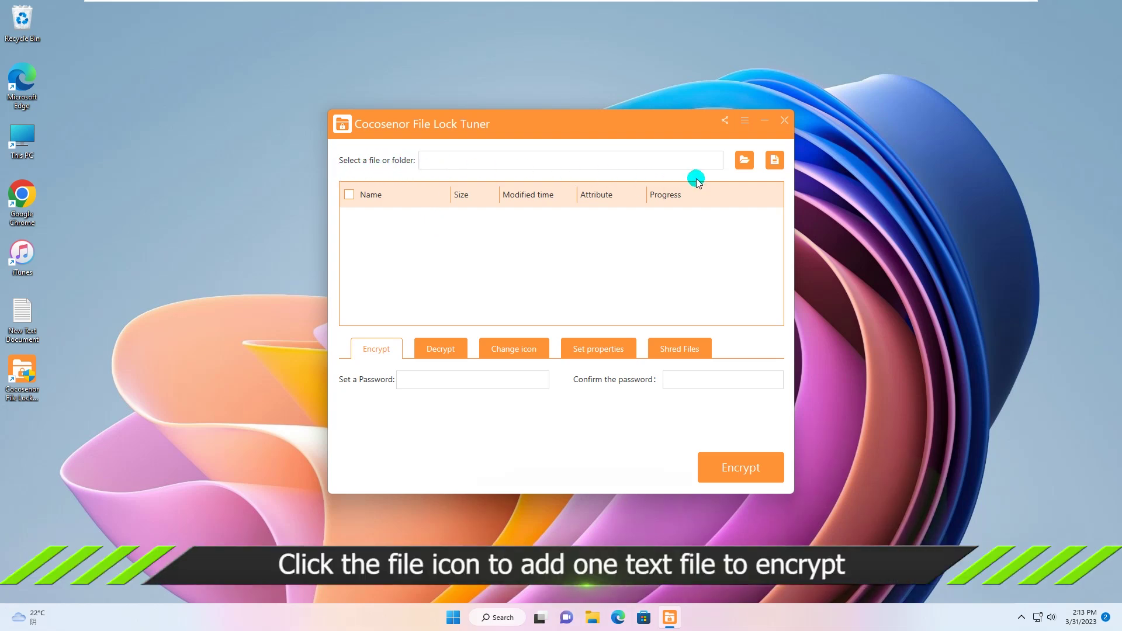
- Add Desktop\New Text Document.txt to File Lock Tuner's encryption list
left_click(776, 160)
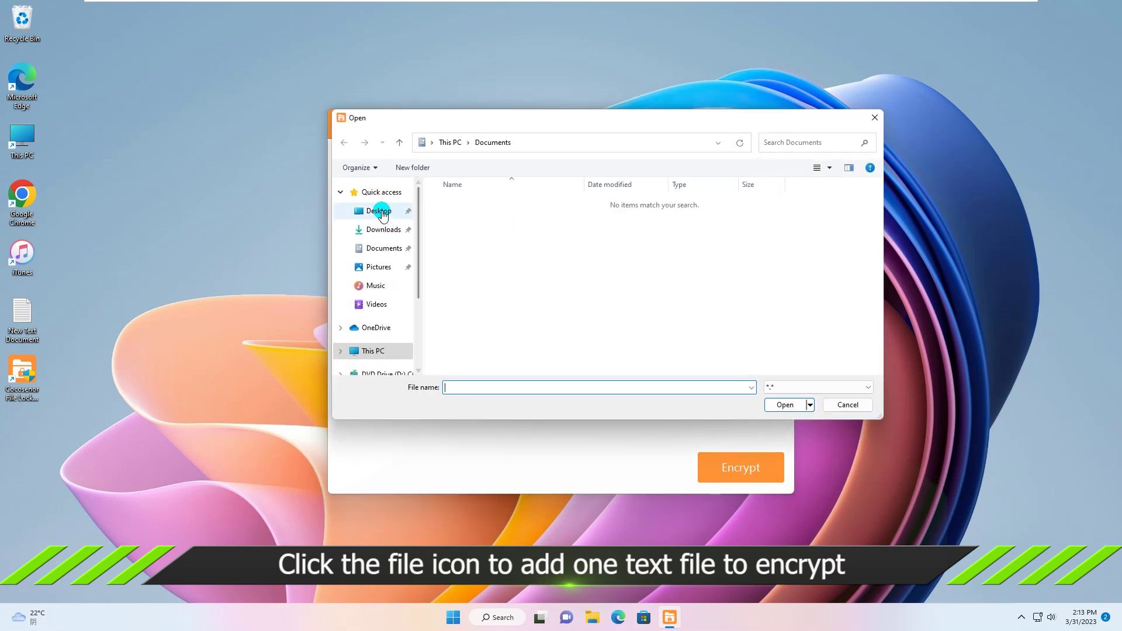
left_click(381, 212)
left_click(440, 243)
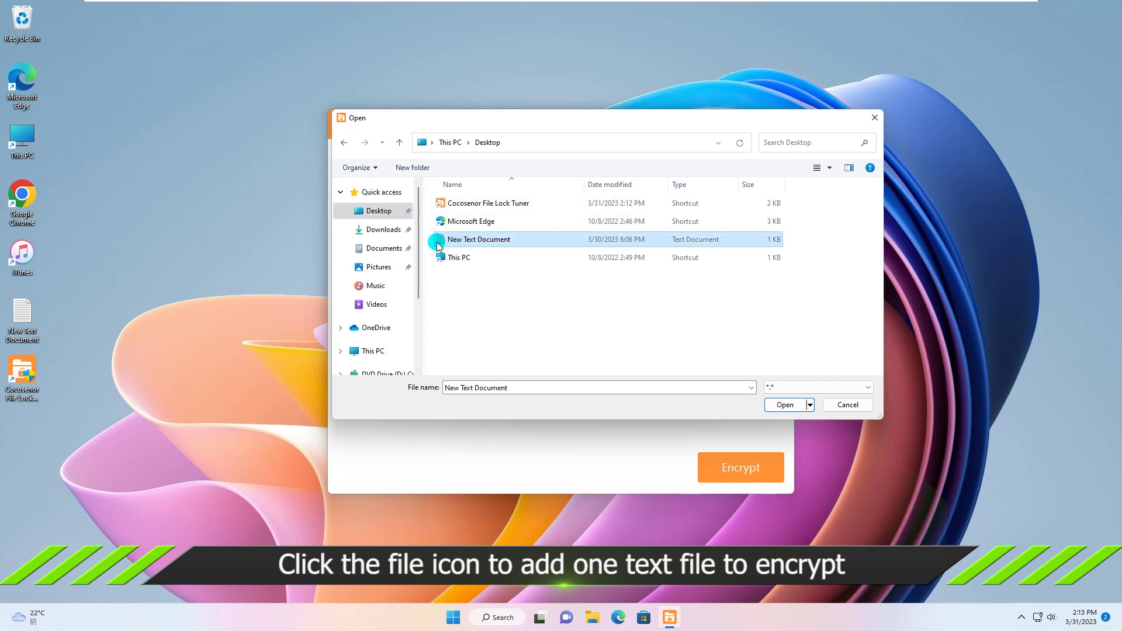
left_click(780, 403)
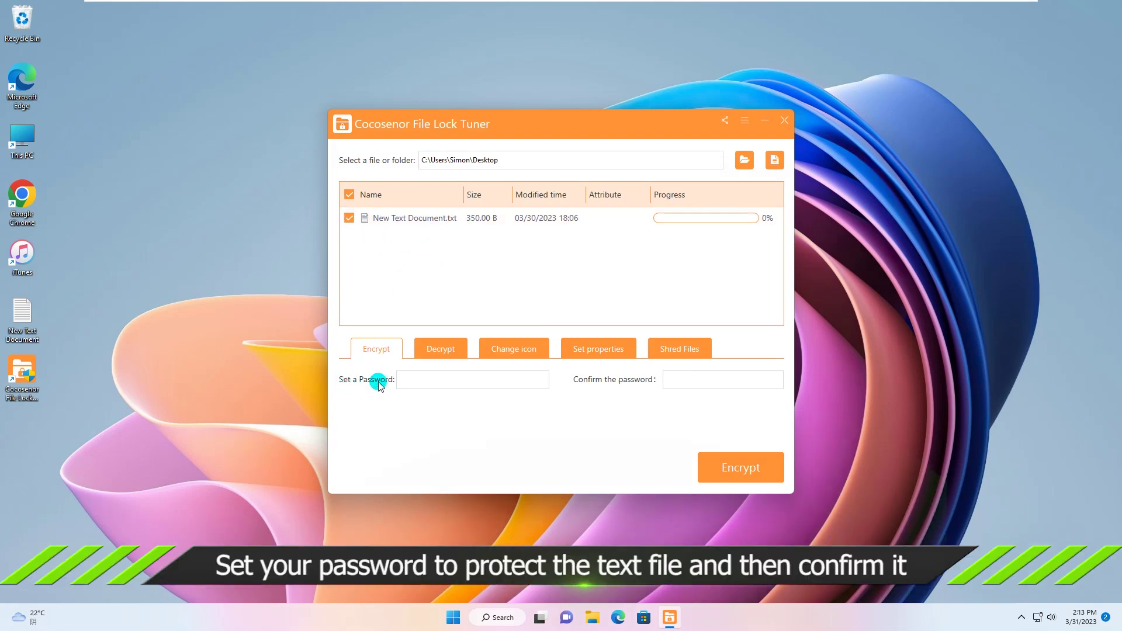
- Enter the same password in both fields and encrypt the listed text file
left_click(417, 379)
type("123456")
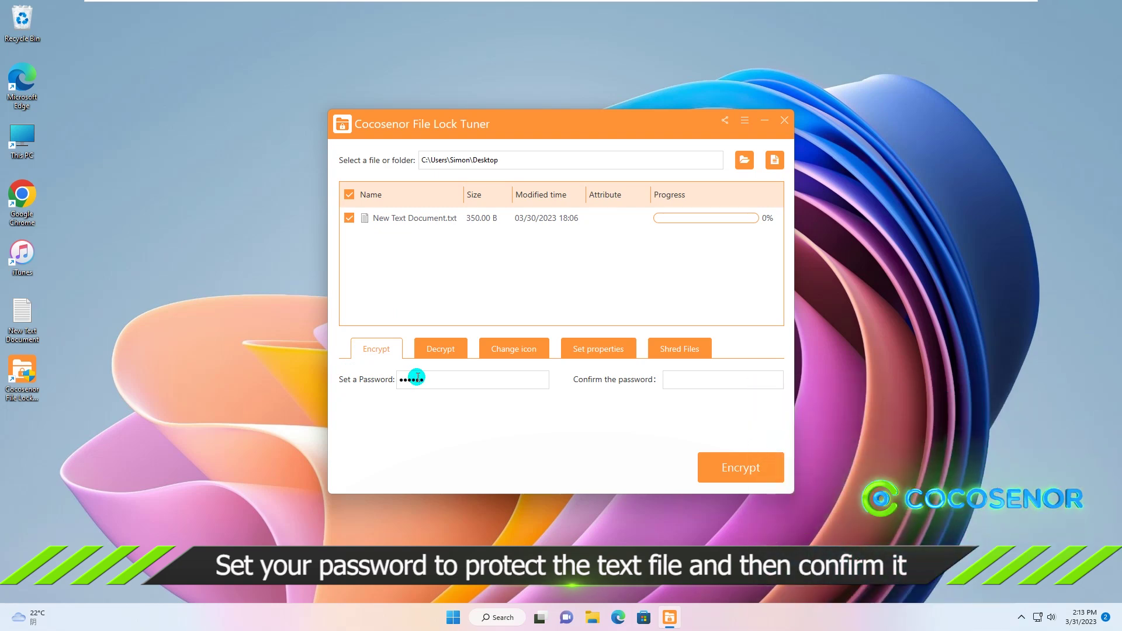
left_click(682, 379)
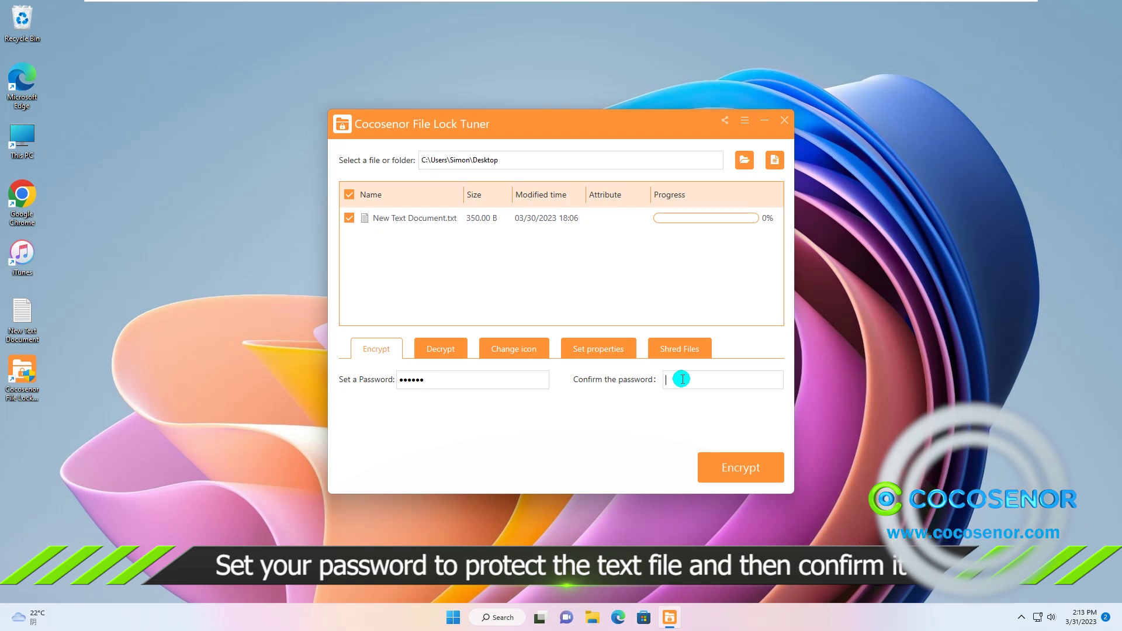
type("123456")
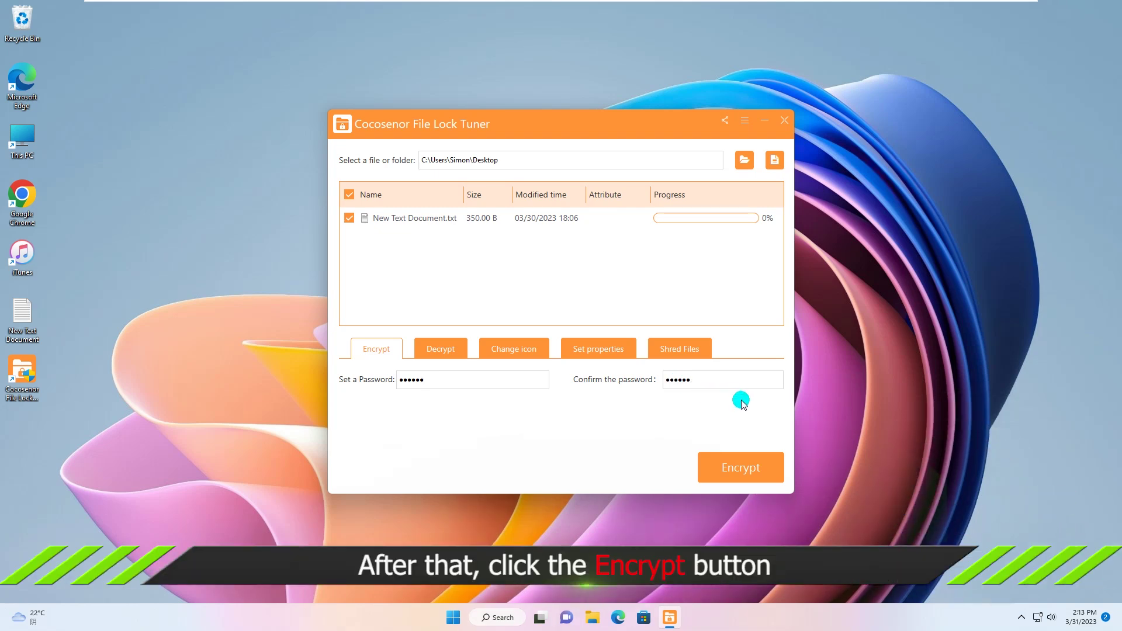
left_click(738, 470)
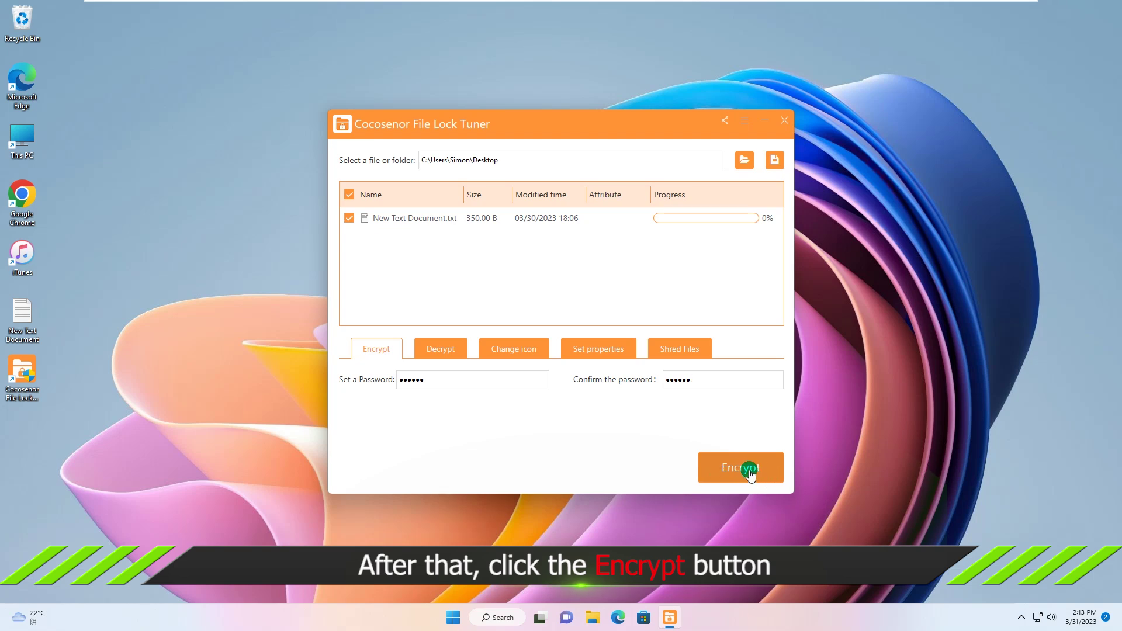
left_click(740, 470)
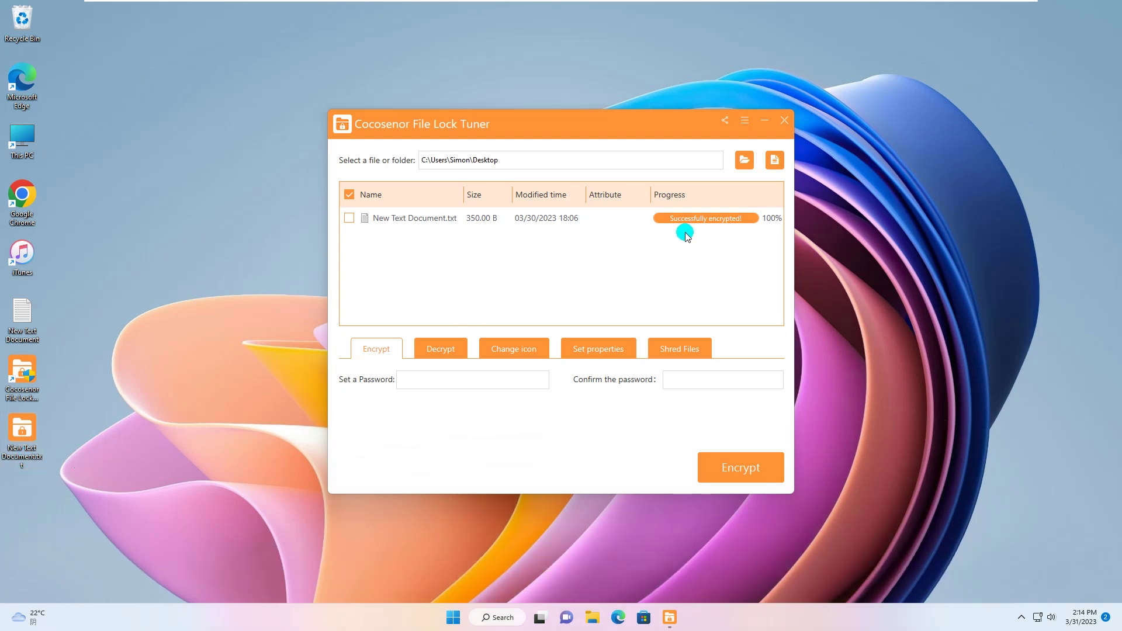
- Exit File Lock Tuner and delete the original unencrypted New Text Document from the desktop
left_click(783, 123)
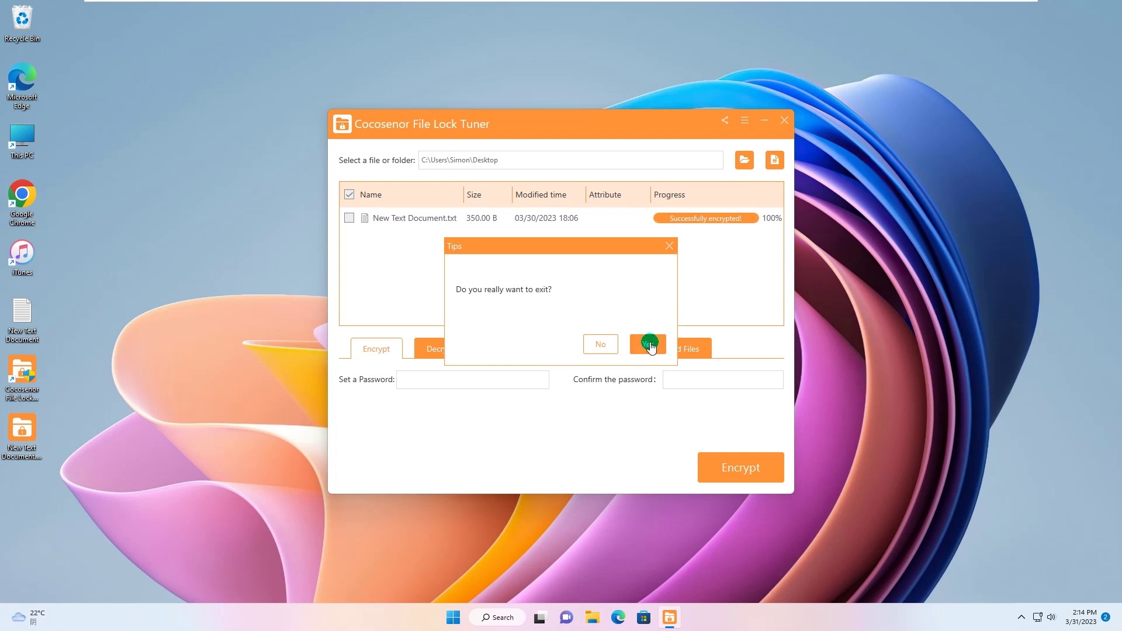
left_click(648, 341)
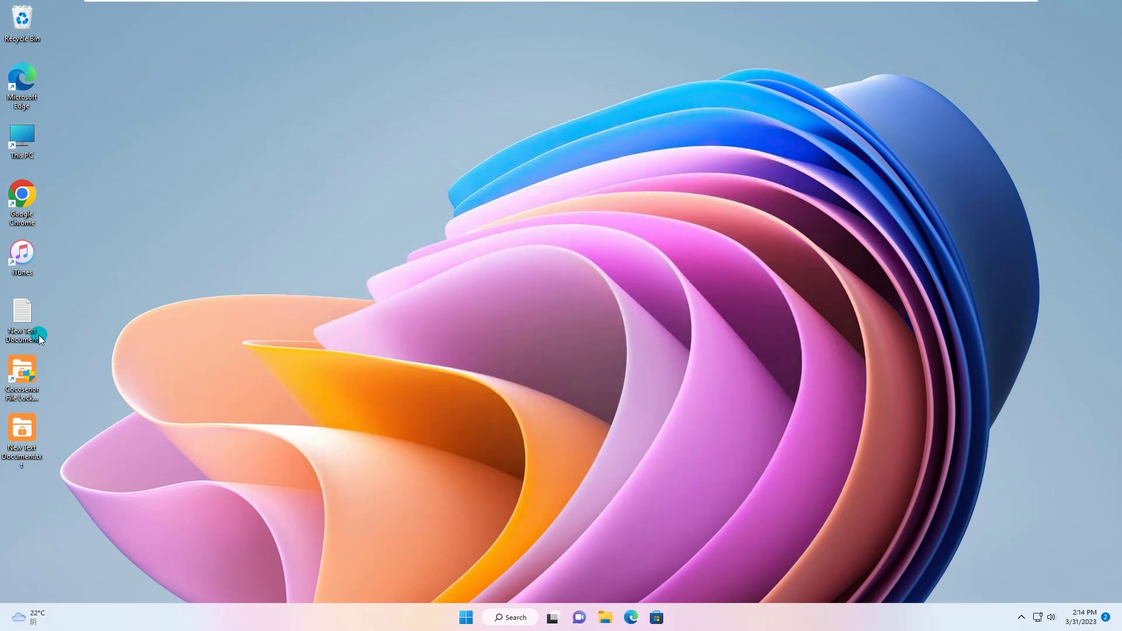
right_click(23, 300)
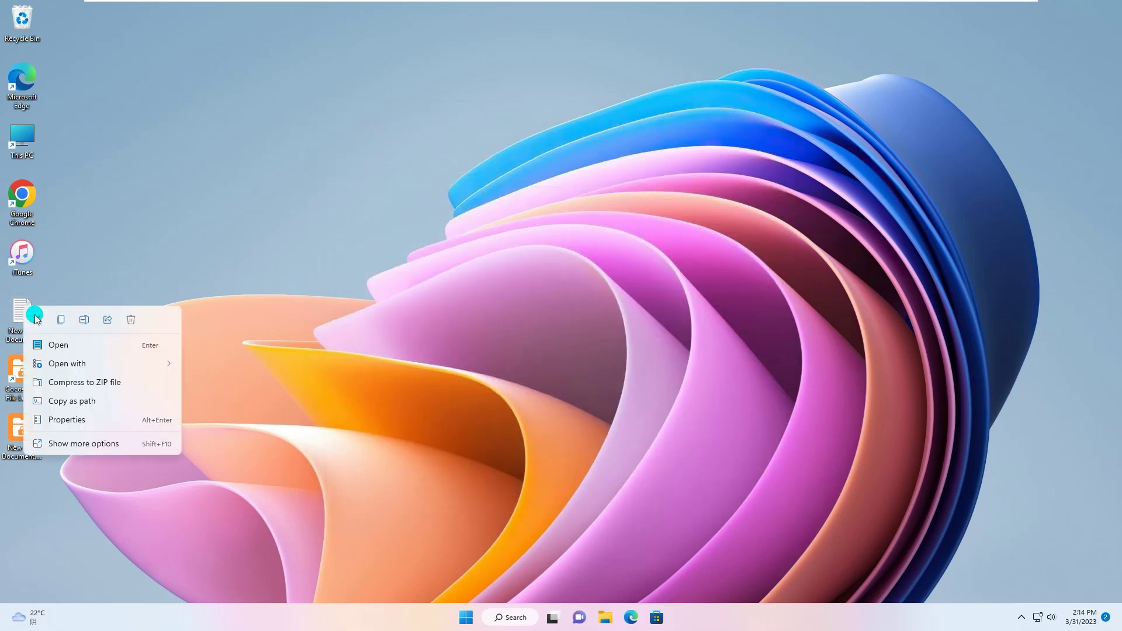
left_click(134, 322)
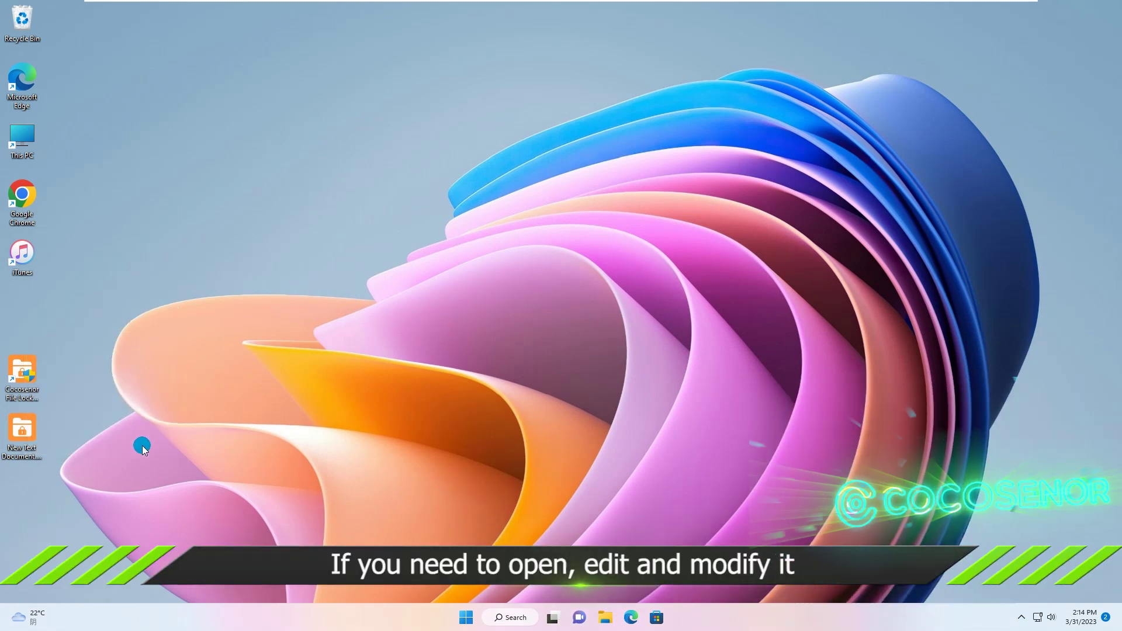
left_click(24, 435)
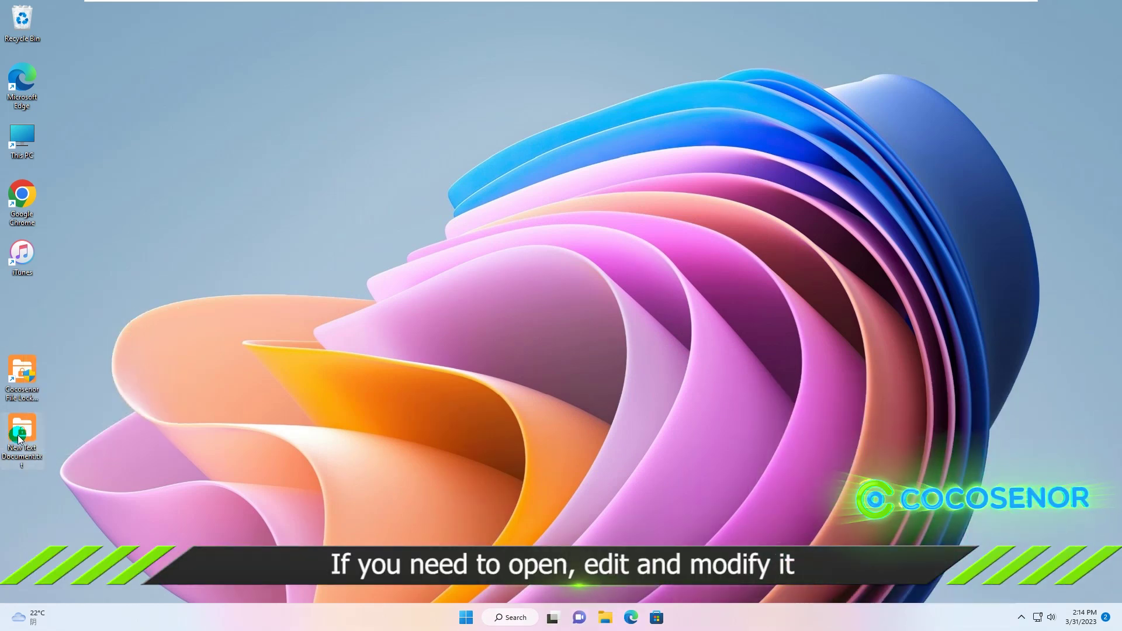
- Relaunch File Lock Tuner from its desktop shortcut, allow it, and switch to the Decrypt tab
left_click(22, 375)
double_click(22, 375)
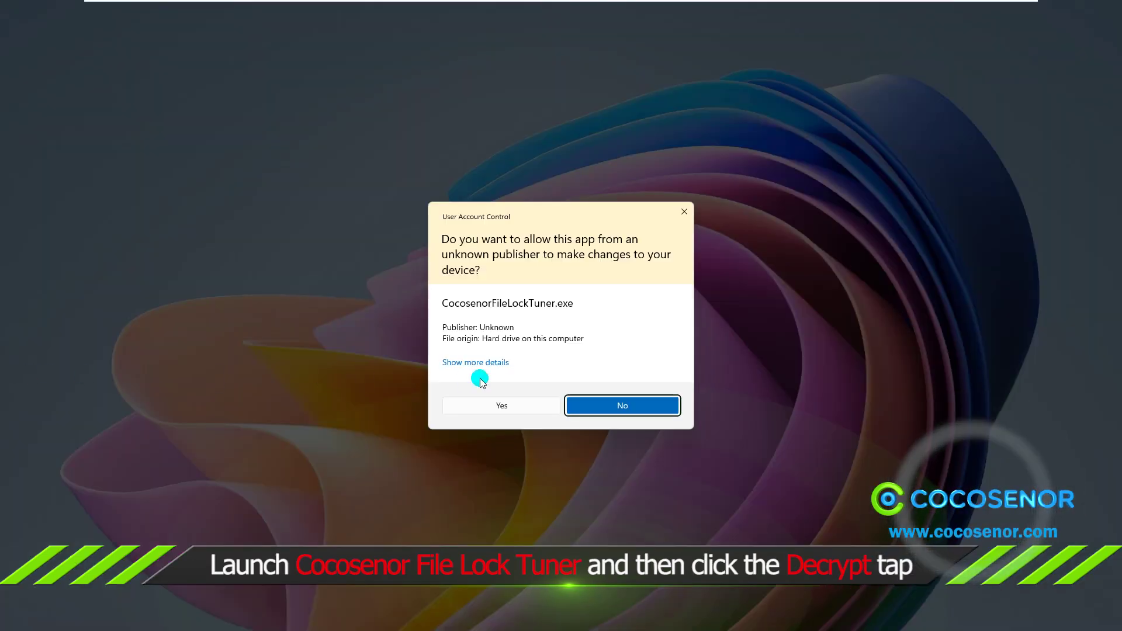
left_click(503, 408)
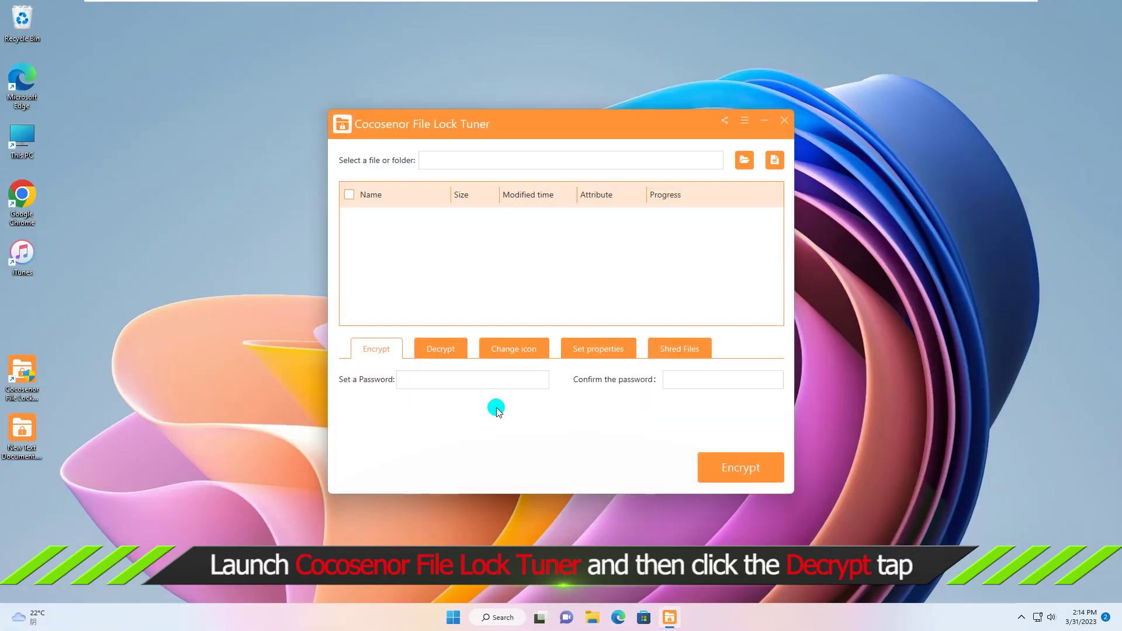
left_click(432, 358)
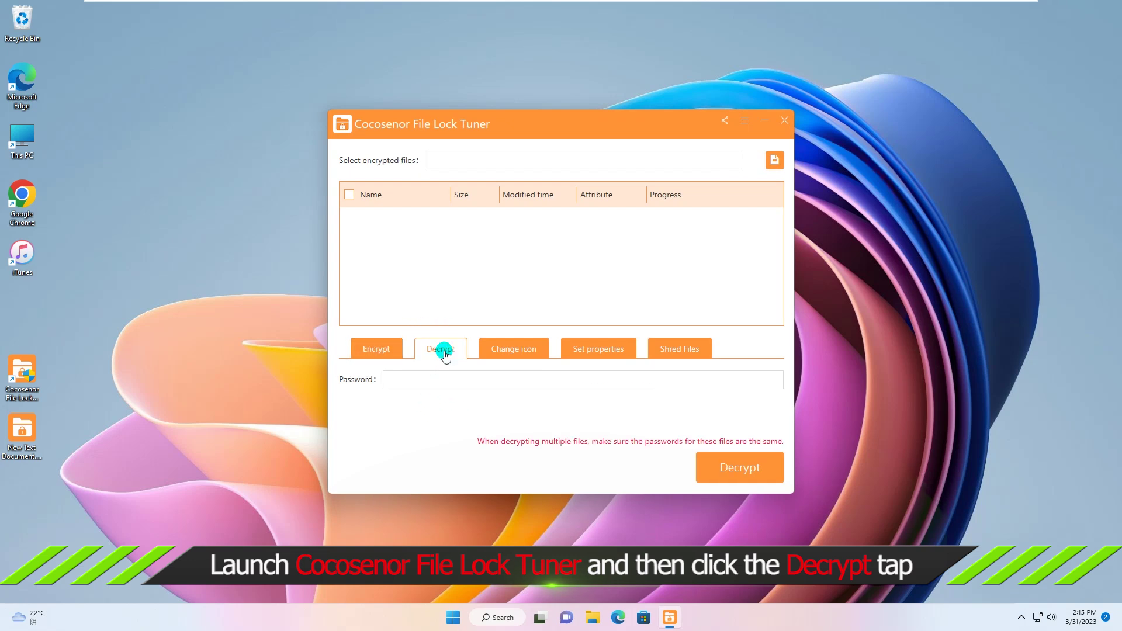
- Add the locked New Text Document.txt, enter its password, and decrypt it
left_click(775, 160)
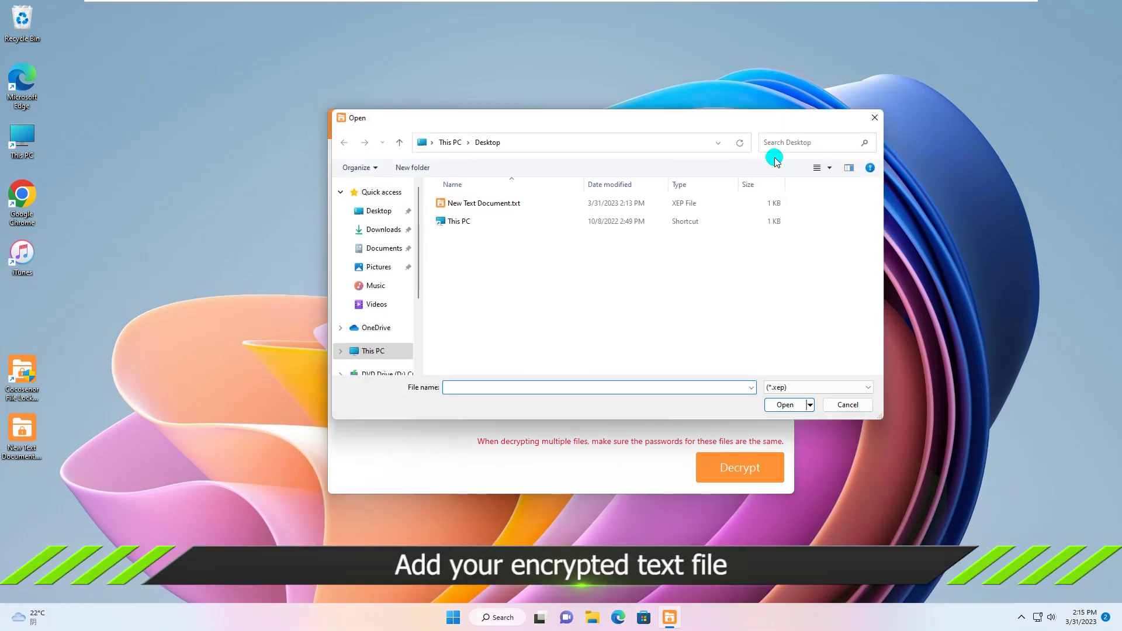
left_click(445, 204)
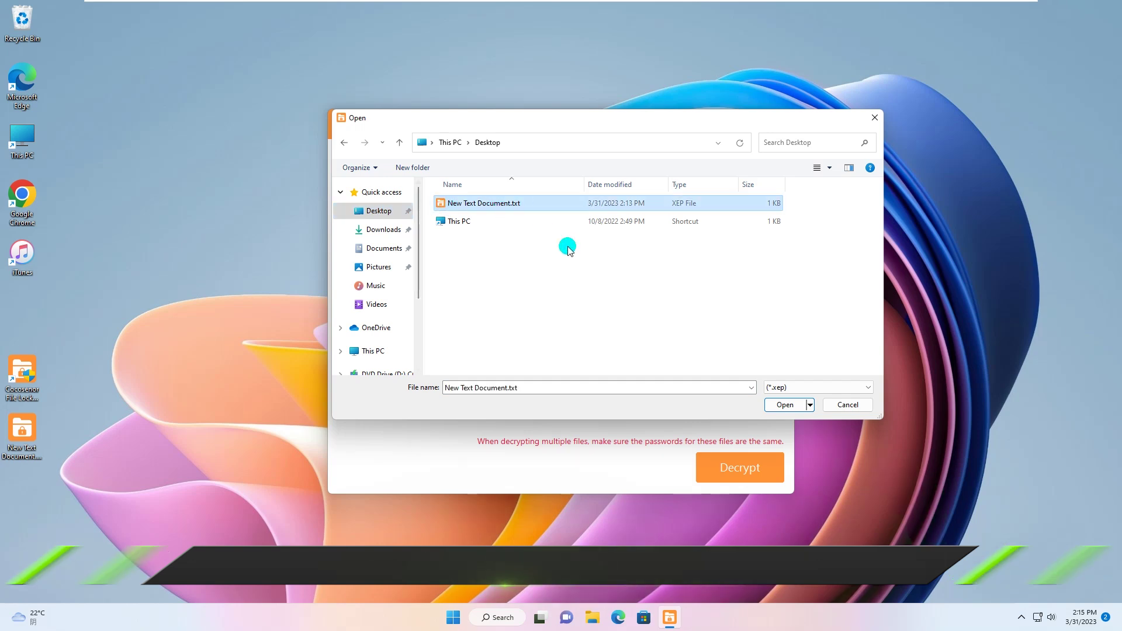
left_click(783, 403)
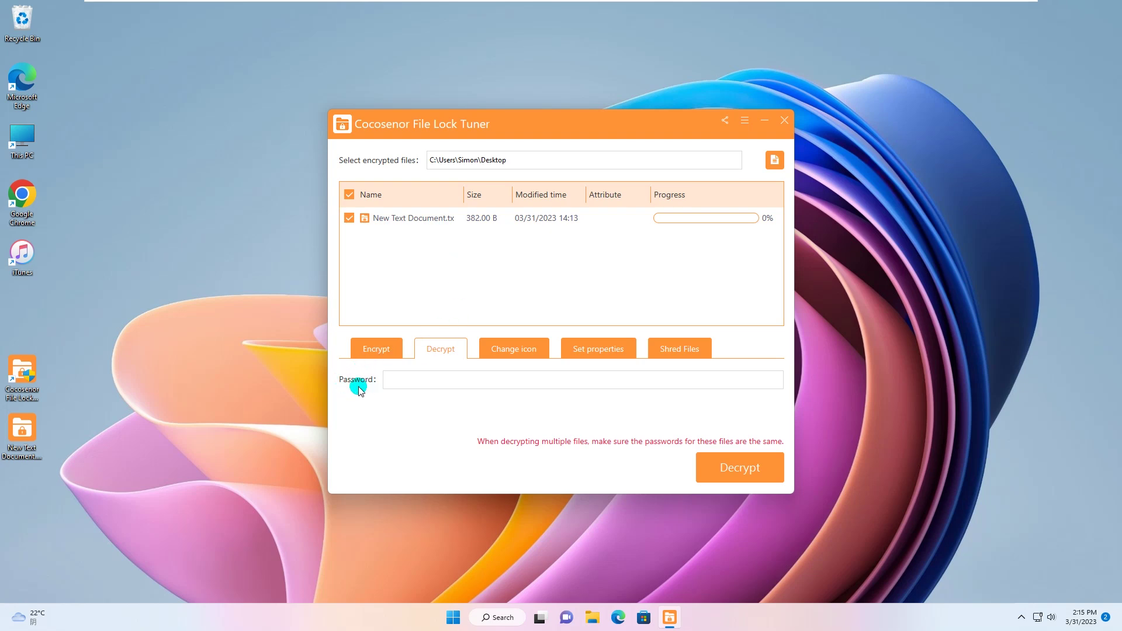
left_click(409, 380)
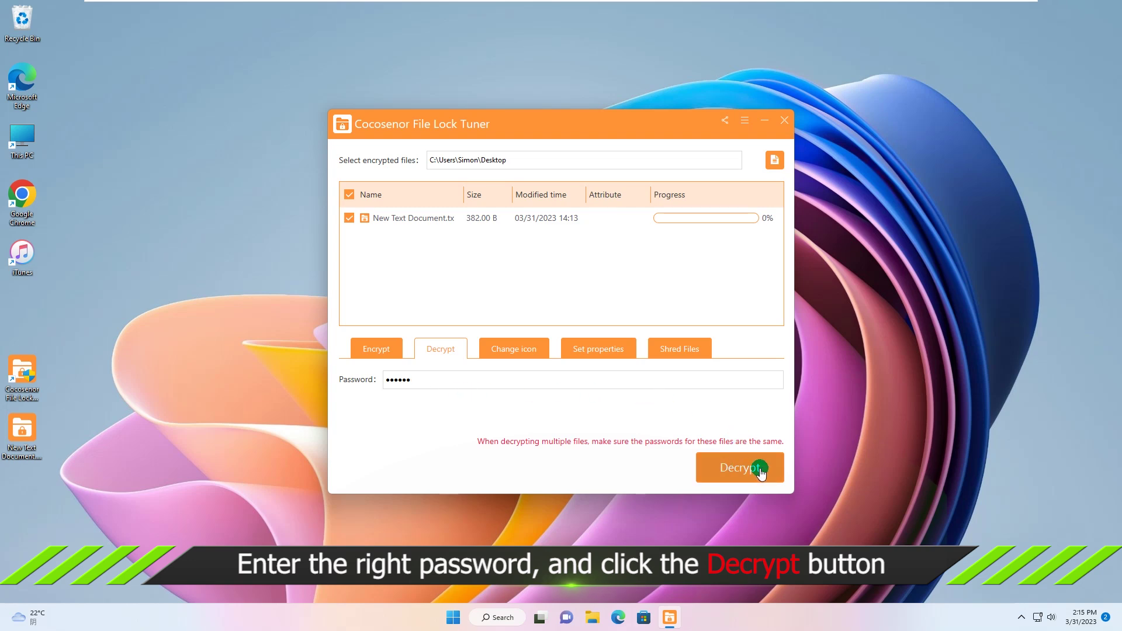
left_click(741, 468)
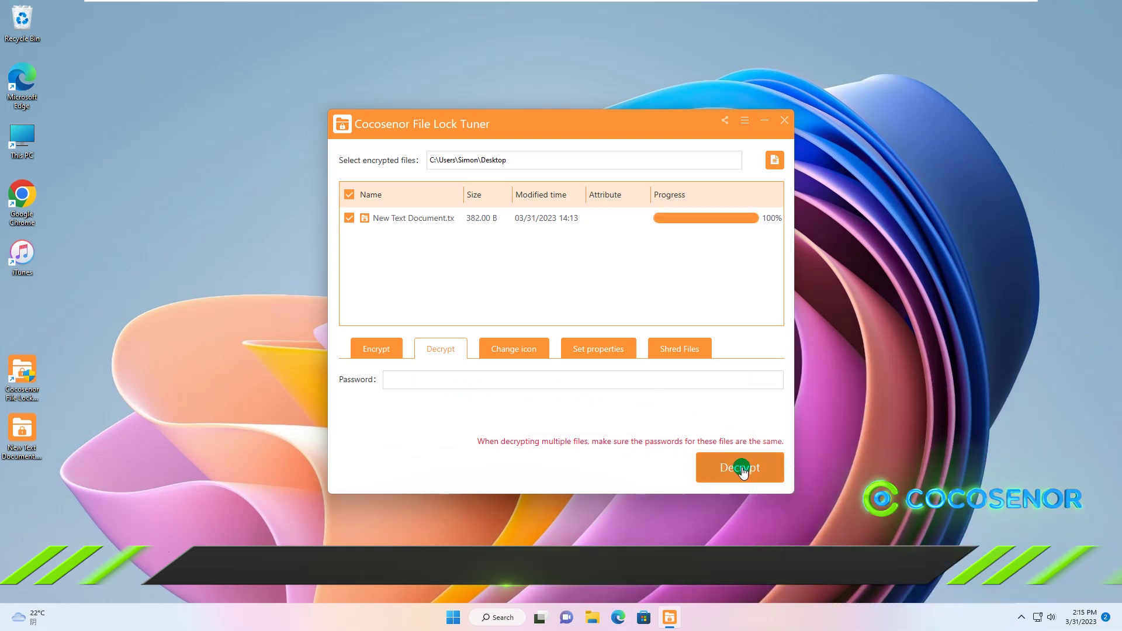